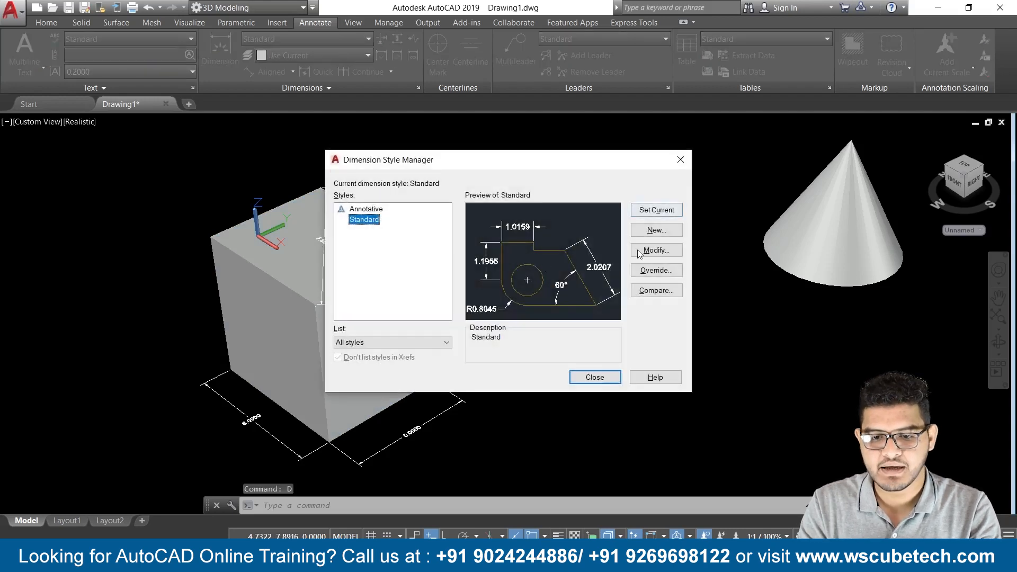
# Modify the Standard dimension style so that its dimension lines are yellow
pyautogui.click(651, 251)
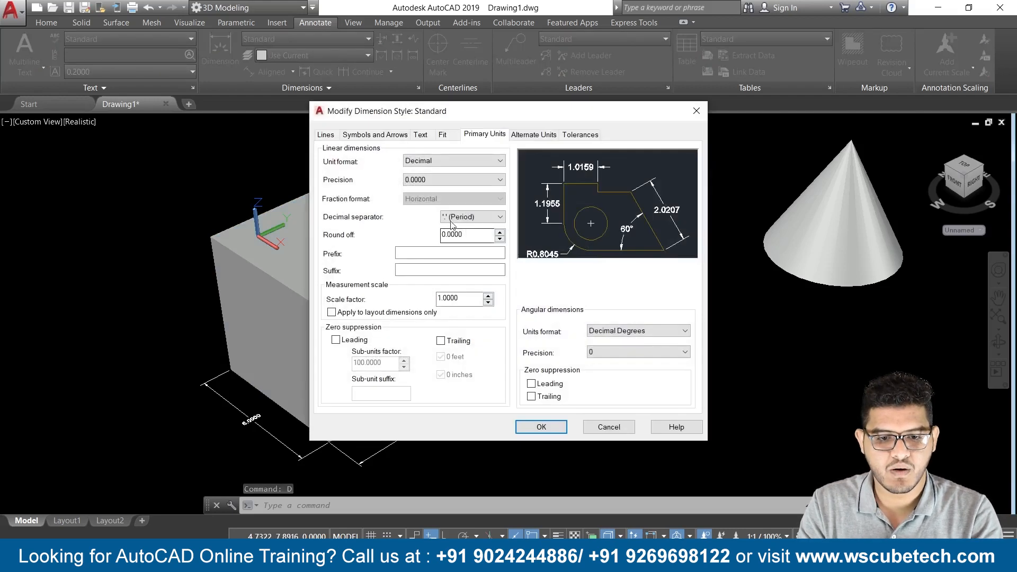
pyautogui.click(421, 135)
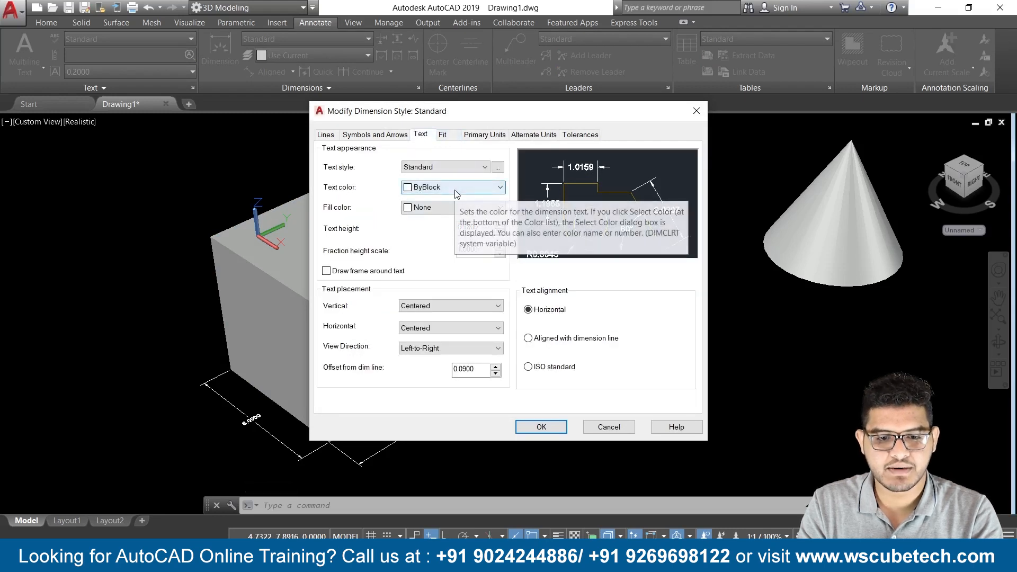
pyautogui.click(324, 135)
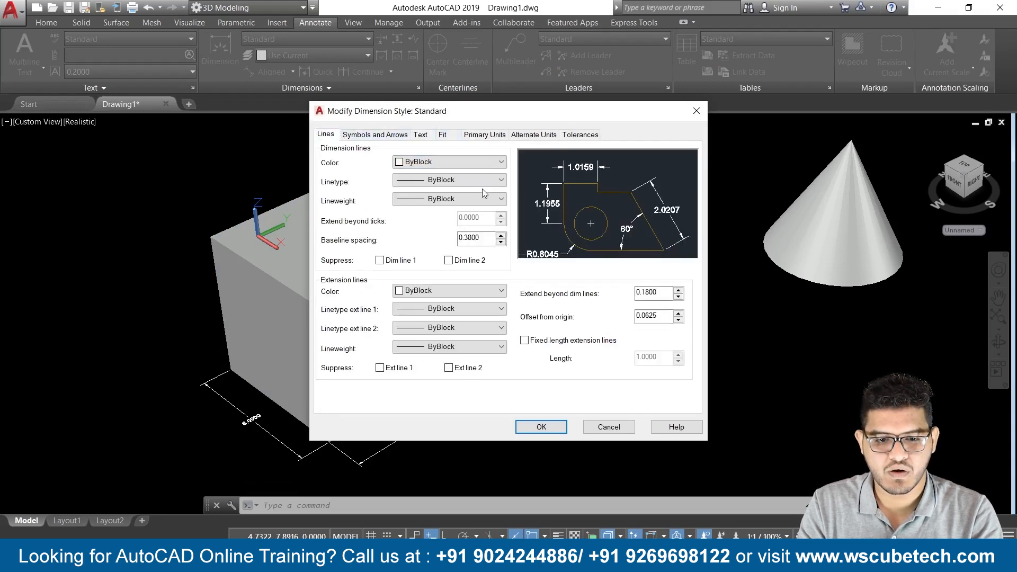
pyautogui.click(465, 161)
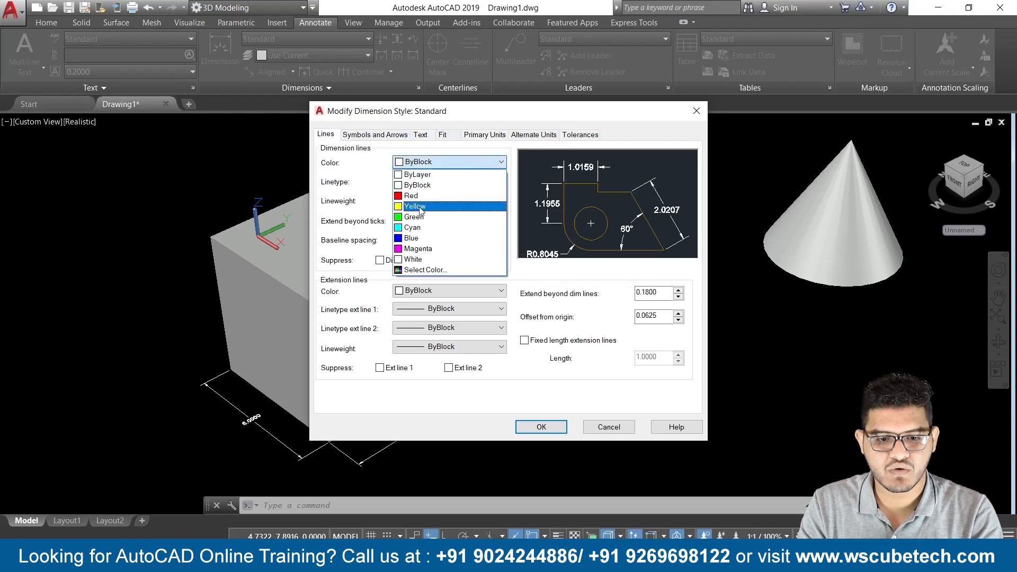
pyautogui.click(420, 207)
# Set the Standard dimension style's text height to 0.5
pyautogui.click(420, 135)
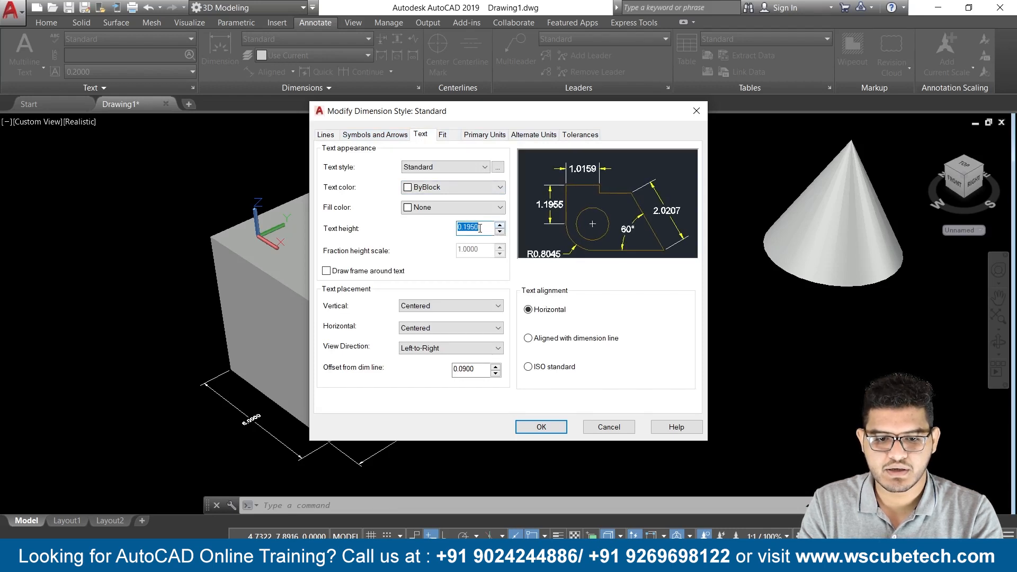
pyautogui.press('BackSpace')
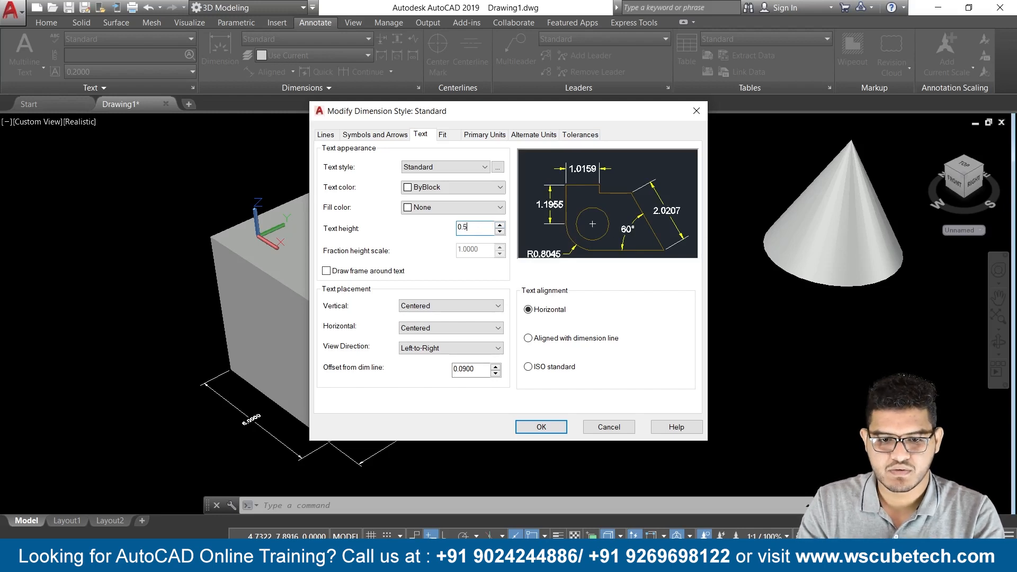
pyautogui.press('Return')
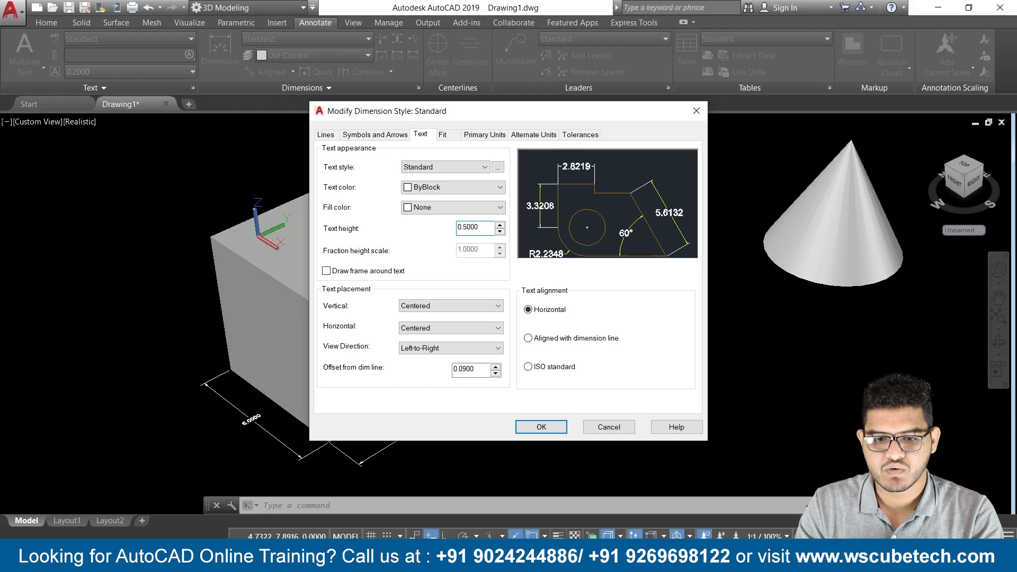
# Set the linear dimension precision to 0 decimals, apply the style changes and make the Standard style current
pyautogui.click(476, 134)
pyautogui.click(453, 178)
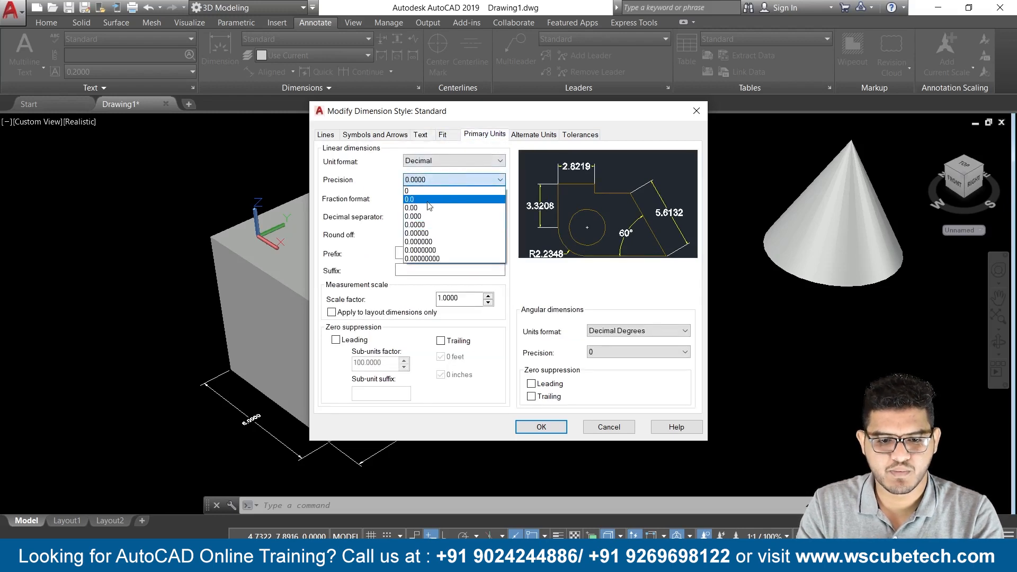
pyautogui.click(431, 191)
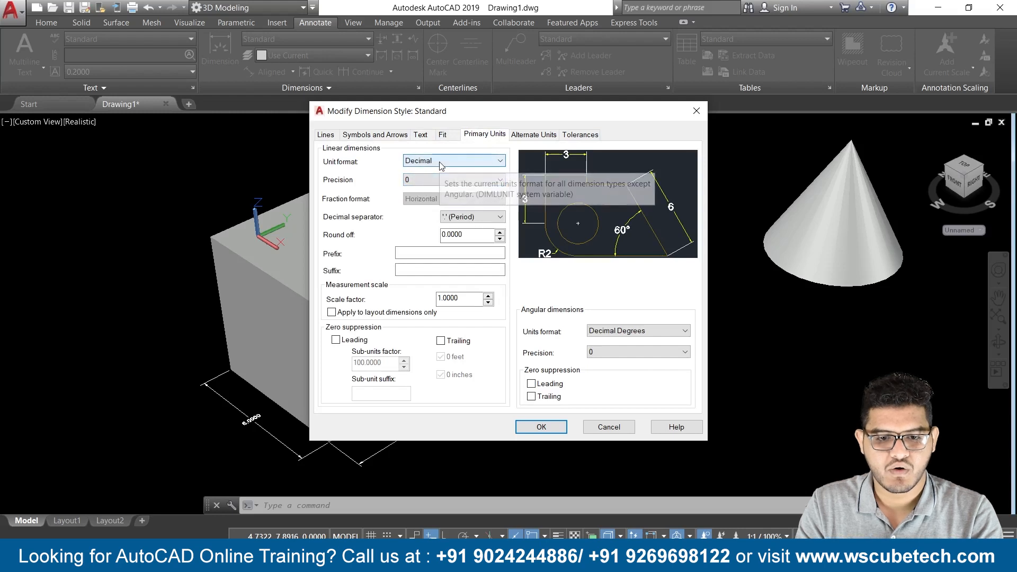
pyautogui.click(541, 427)
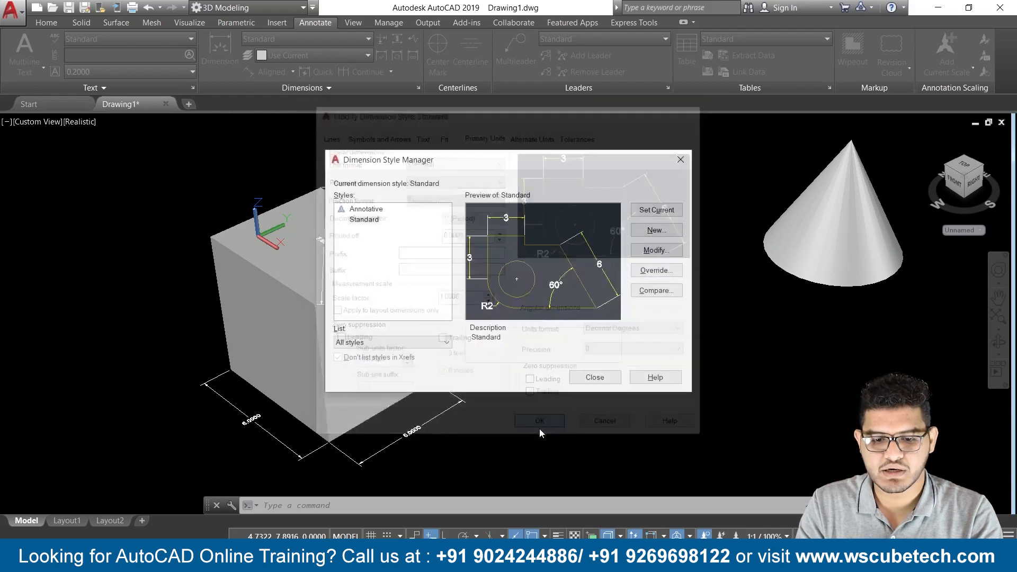
pyautogui.click(649, 212)
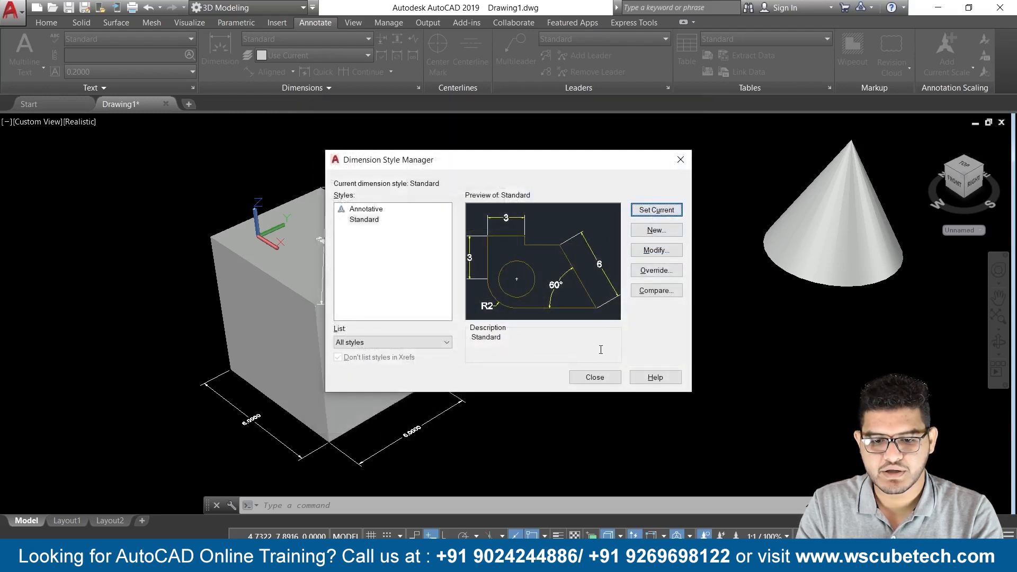
pyautogui.click(594, 377)
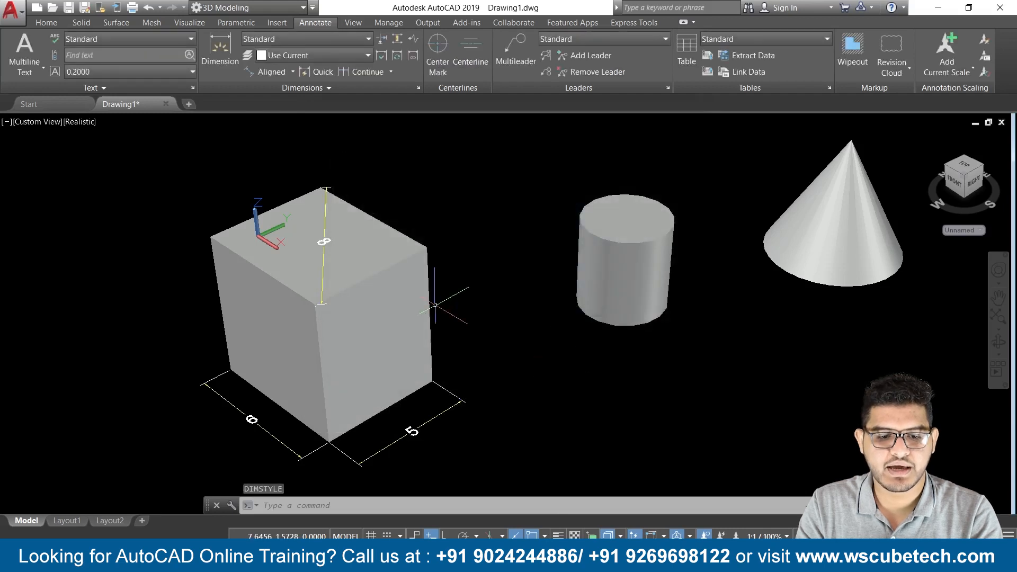
# Add a linear dimension to the front-right edge of the box's top face, placing the dimension line across that face
pyautogui.scroll(2, 437, 300)
pyautogui.moveTo(443, 296); pyautogui.dragTo(510, 329, button='middle')
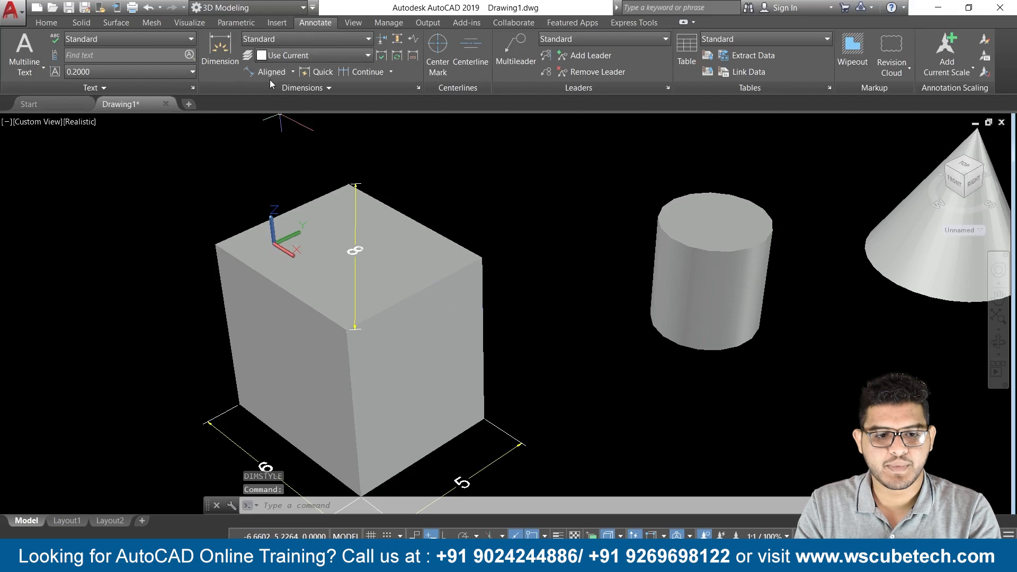
pyautogui.click(293, 71)
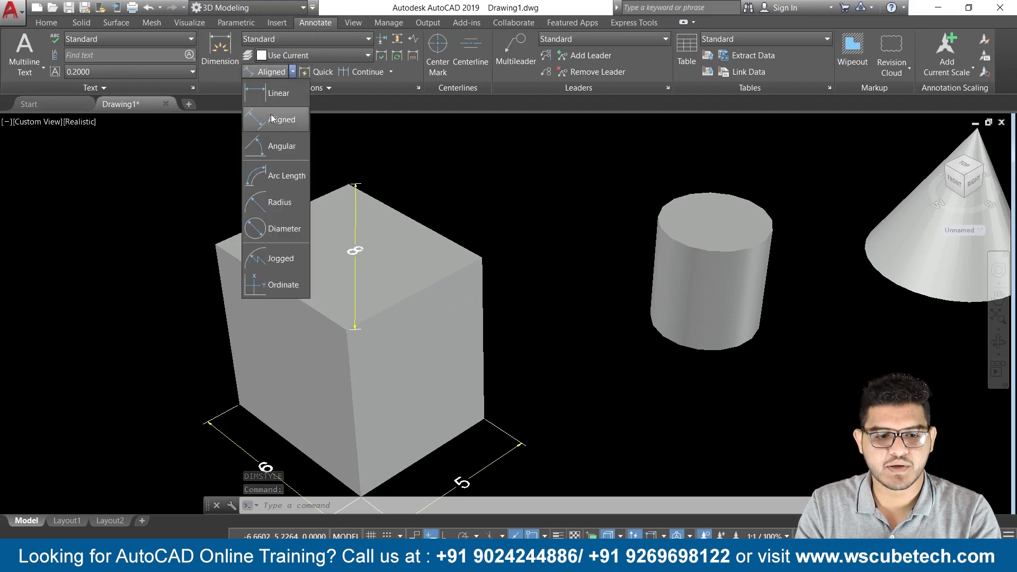
pyautogui.click(277, 98)
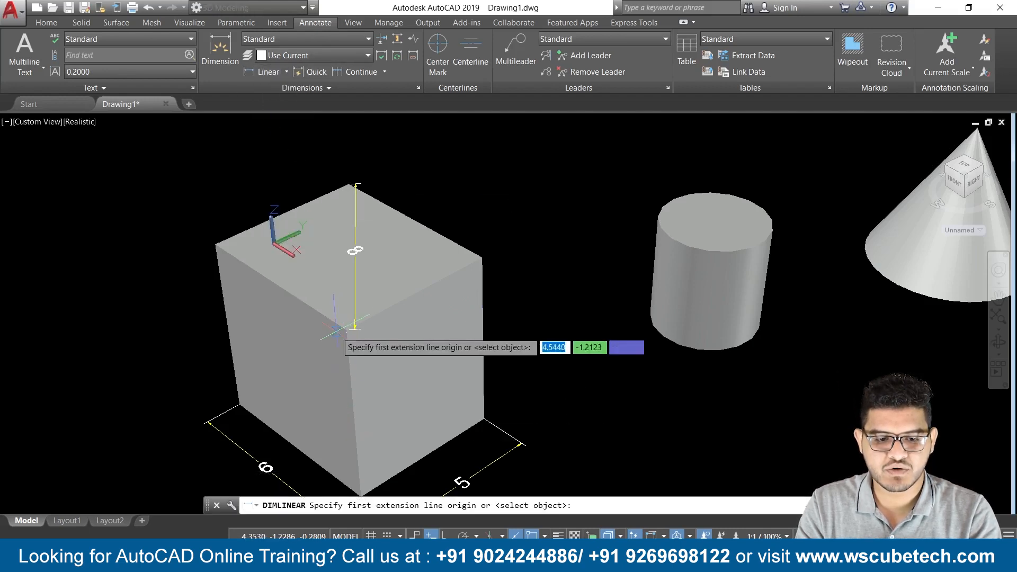
pyautogui.click(352, 330)
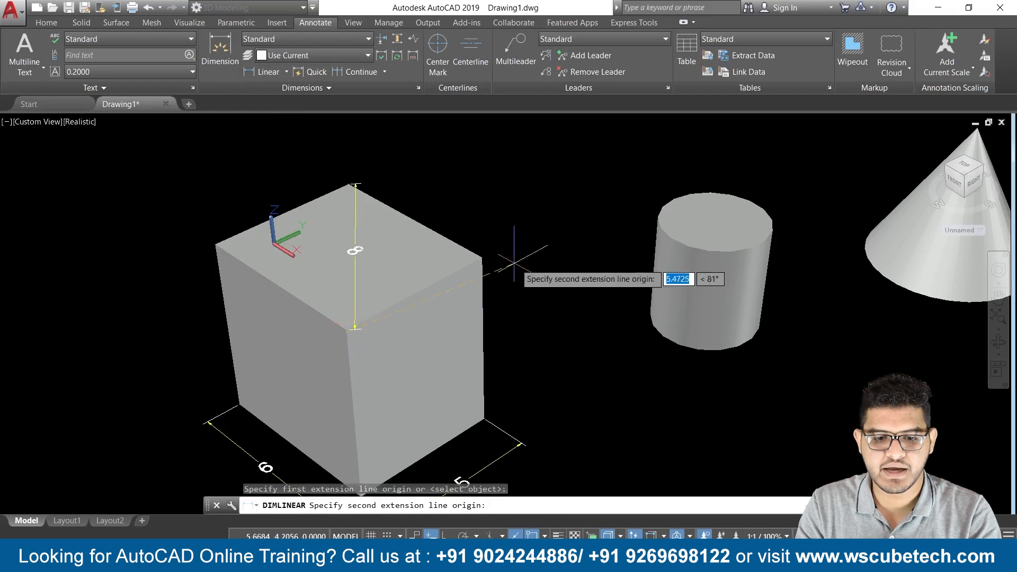
pyautogui.click(482, 257)
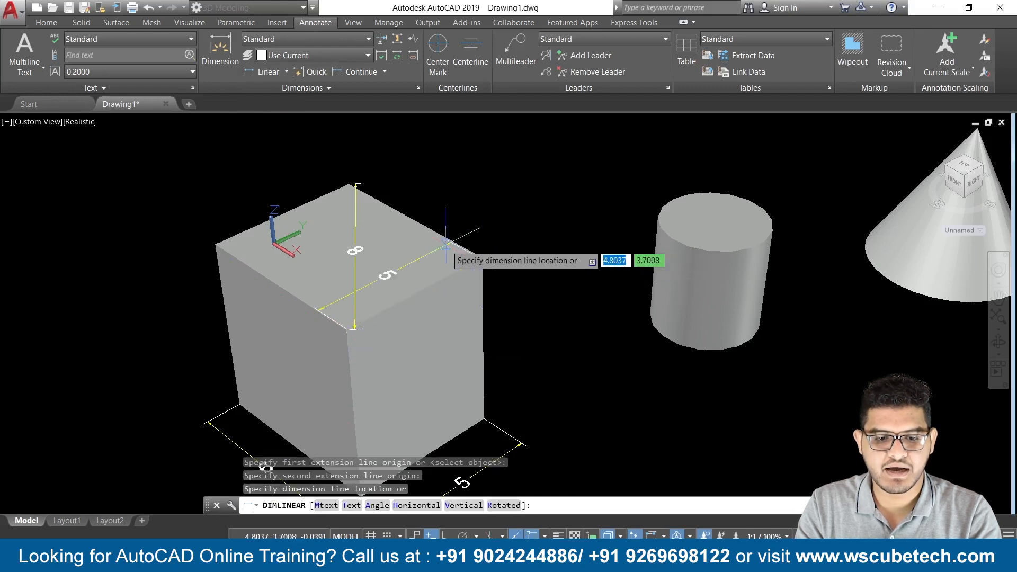
pyautogui.click(430, 246)
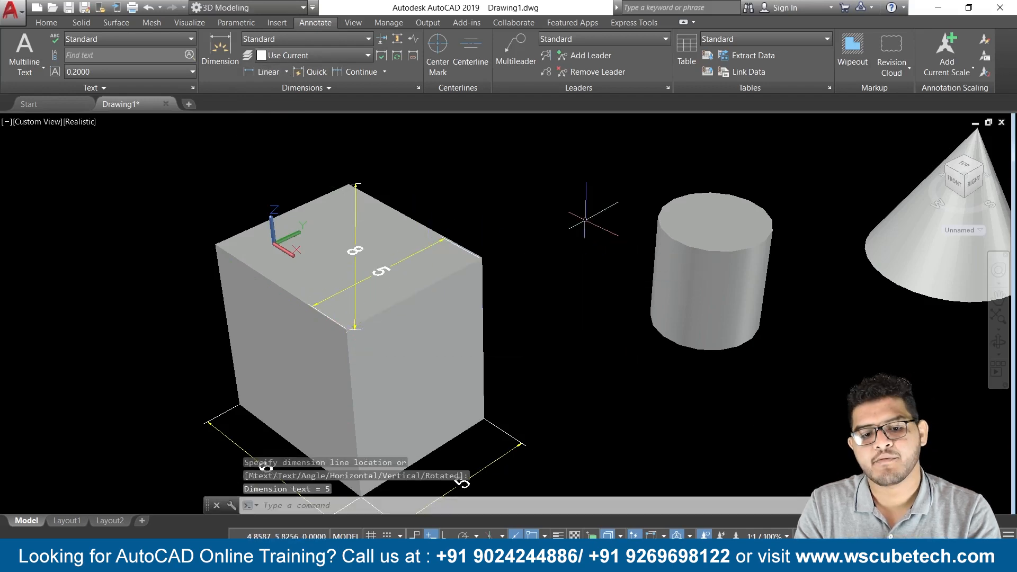
# Switch the coordinate system from the custom UCS on the box's top face back to World
pyautogui.scroll(-1, 544, 238)
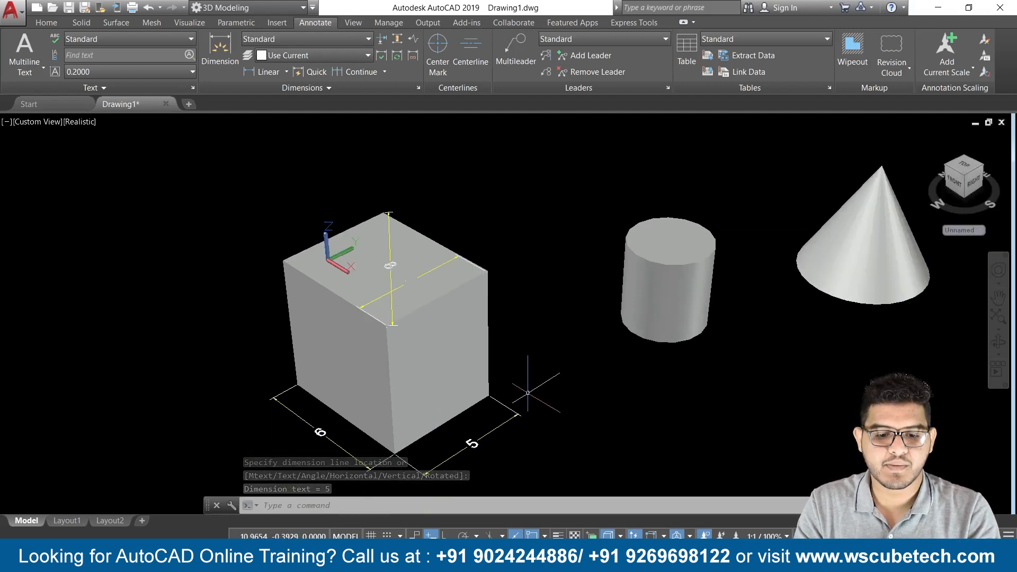
pyautogui.click(442, 300)
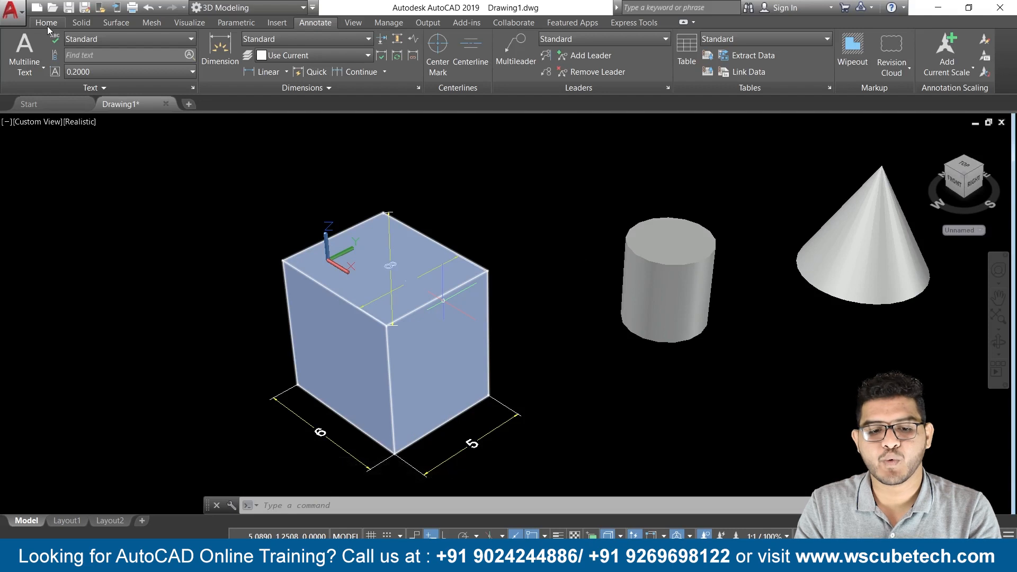
pyautogui.click(47, 24)
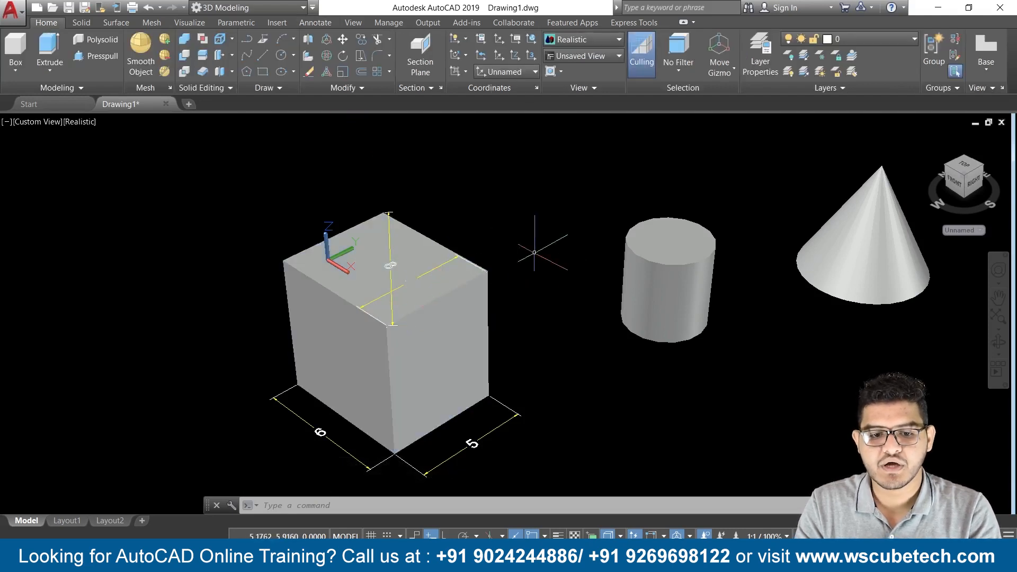
pyautogui.click(521, 71)
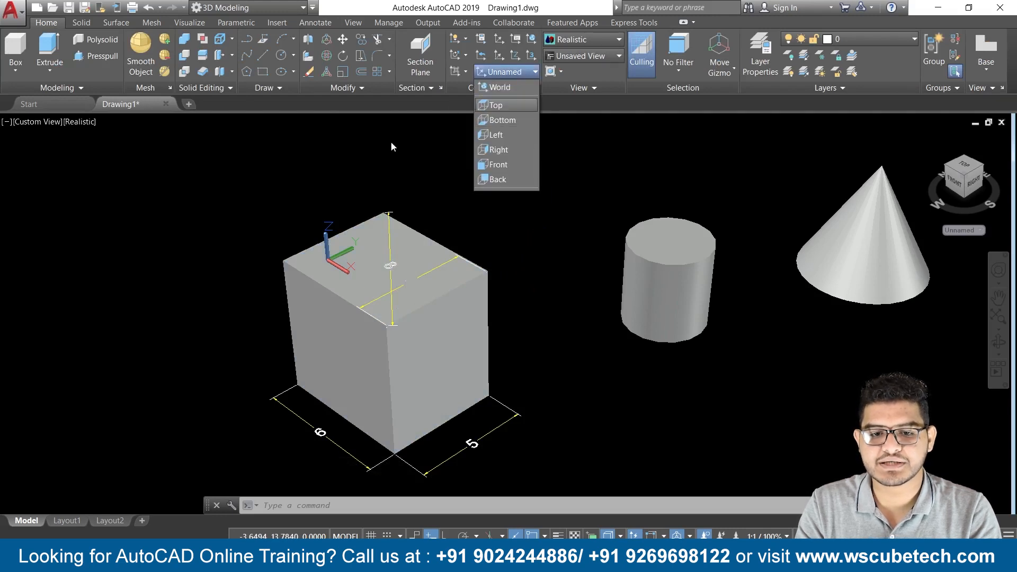
pyautogui.click(417, 134)
pyautogui.click(519, 72)
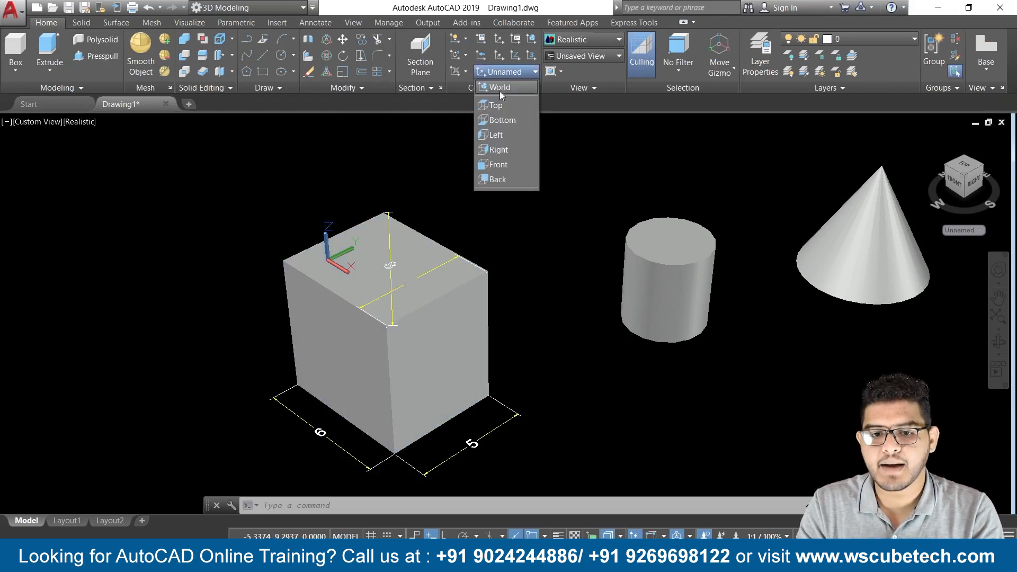
pyautogui.click(499, 88)
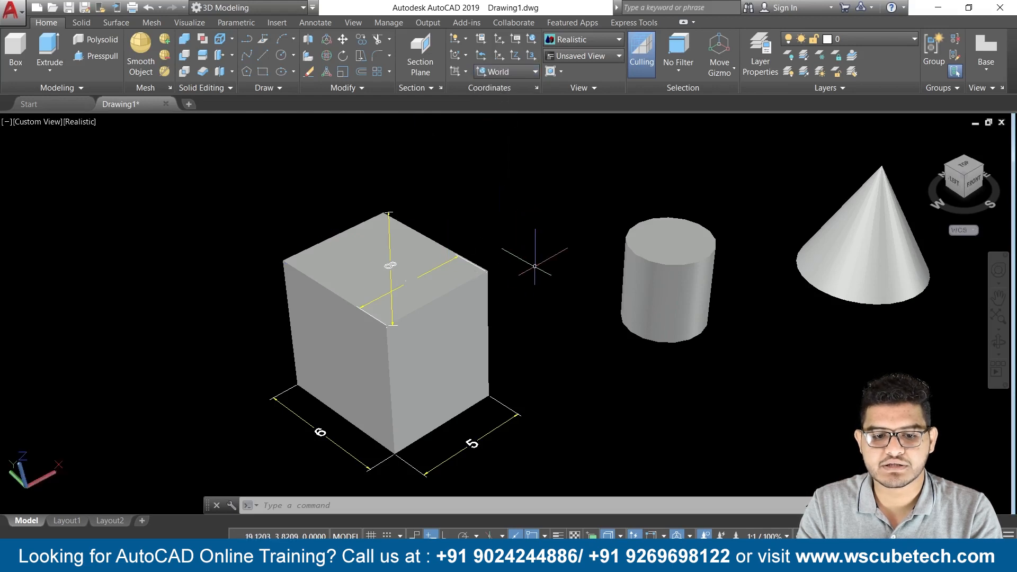
pyautogui.scroll(-2, 533, 264)
pyautogui.scroll(4, 534, 265)
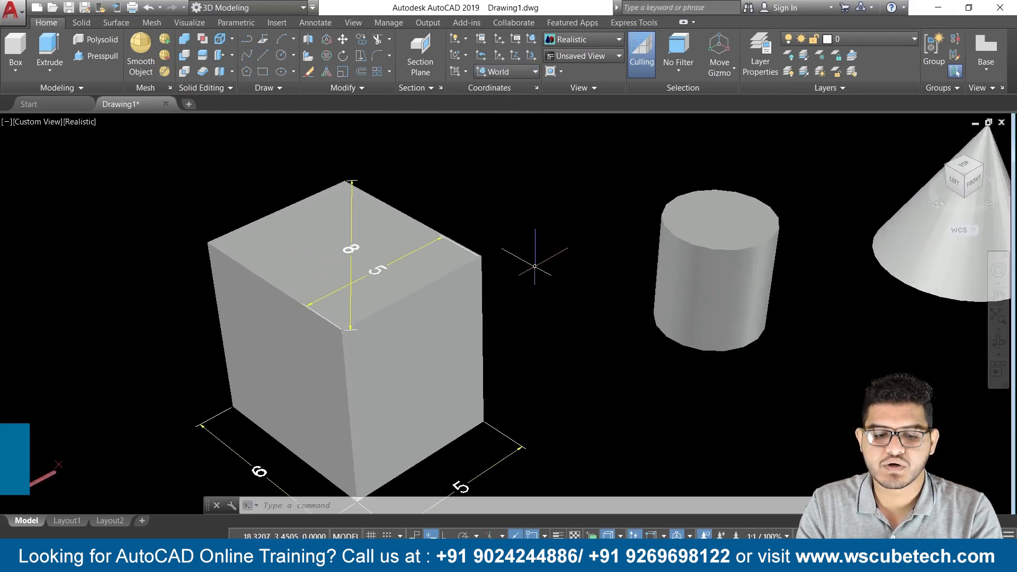
pyautogui.scroll(-1, 534, 262)
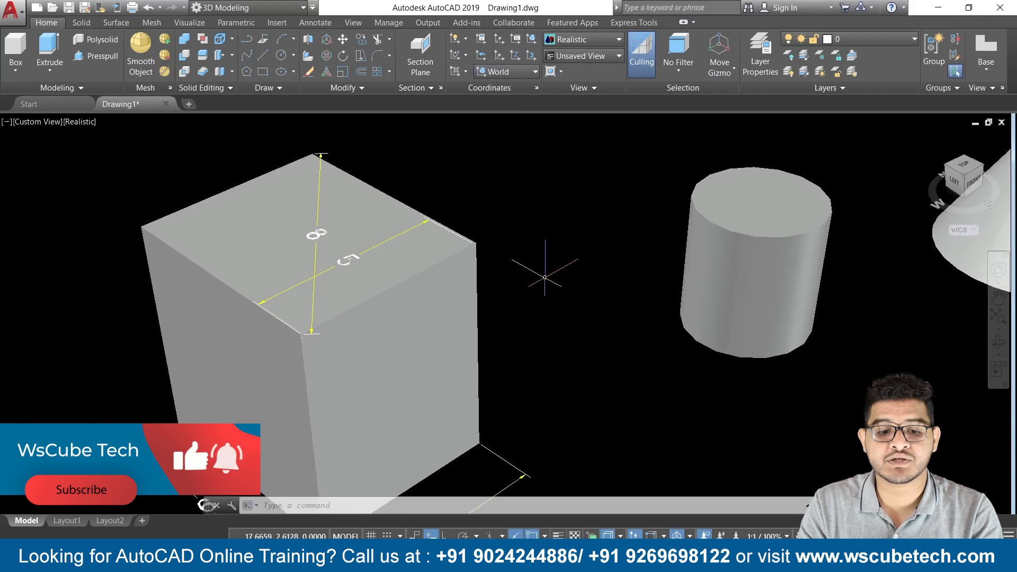
pyautogui.scroll(1, 545, 277)
# Add a radius dimension to the cylinder's top circular edge, placing its label between the cylinder and the cone
pyautogui.moveTo(544, 286); pyautogui.dragTo(324, 227, button='middle')
pyautogui.scroll(-3, 527, 198)
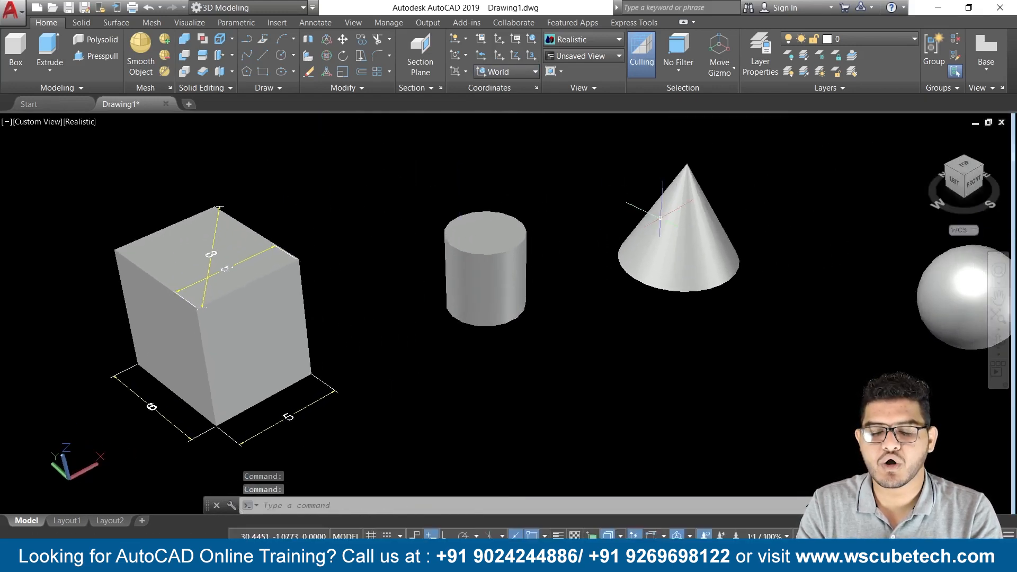
pyautogui.scroll(1, 585, 322)
pyautogui.moveTo(577, 286); pyautogui.dragTo(504, 325, button='middle')
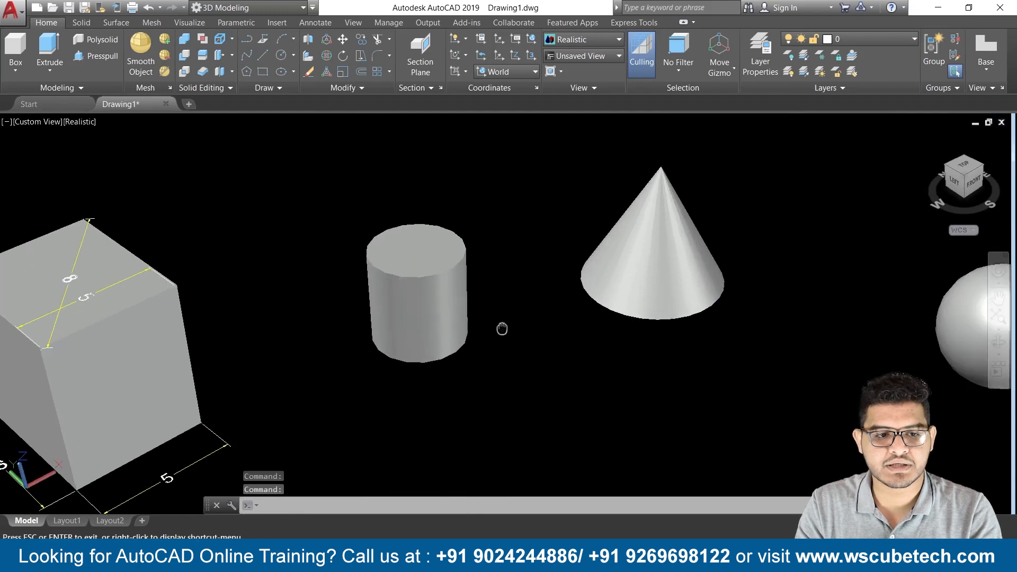
pyautogui.click(319, 23)
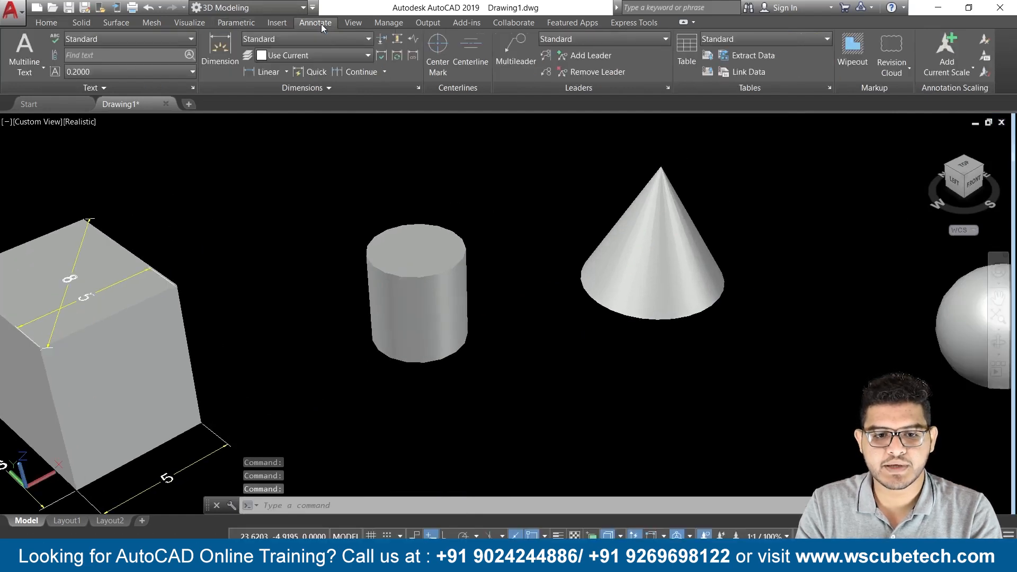
pyautogui.click(281, 72)
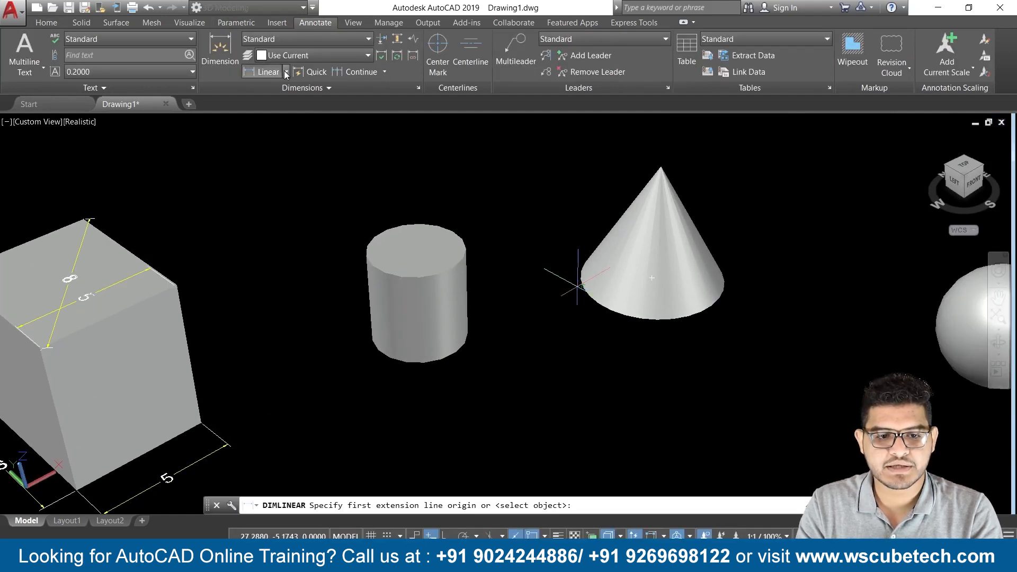
pyautogui.click(286, 72)
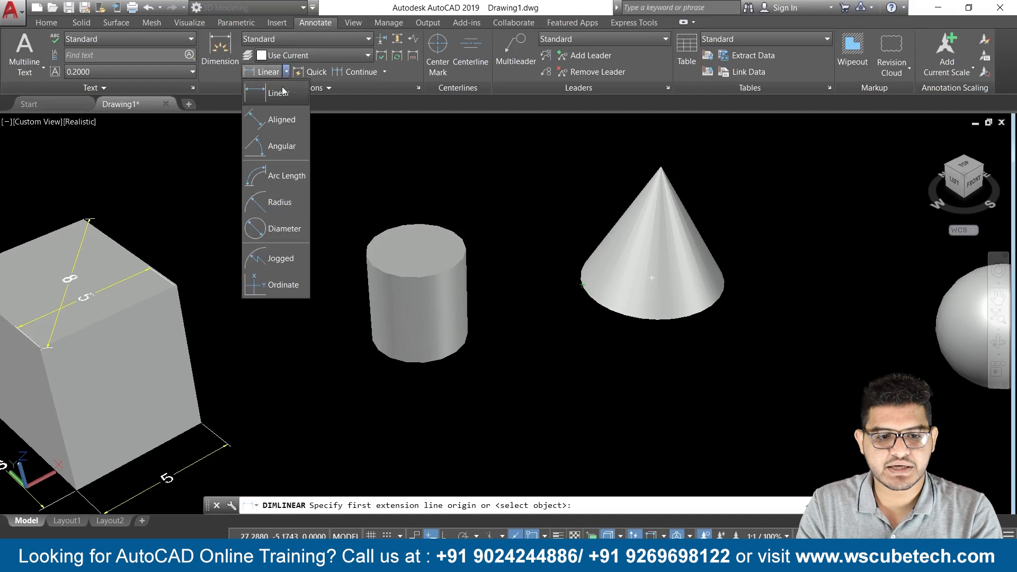
pyautogui.click(276, 203)
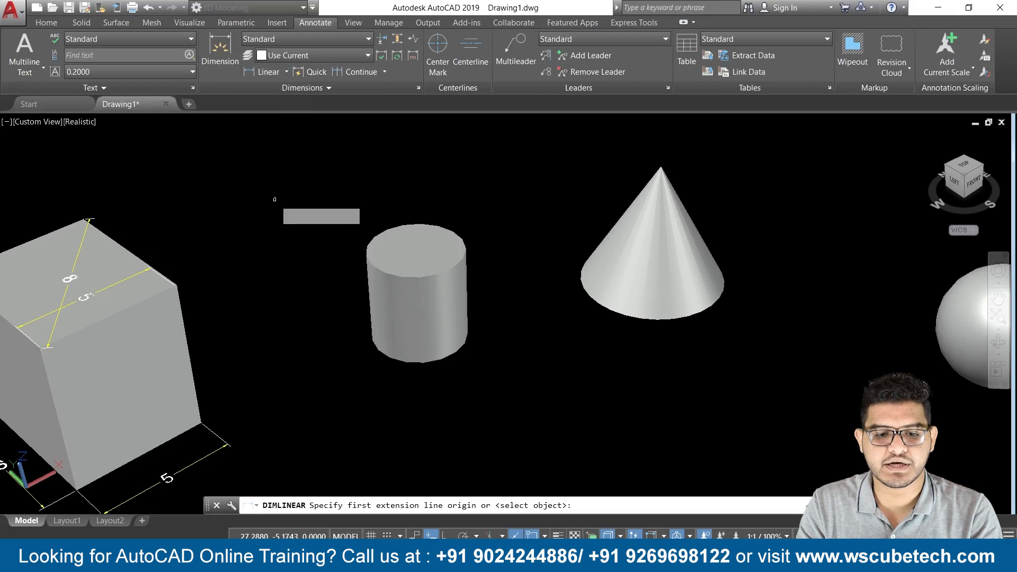
pyautogui.click(451, 257)
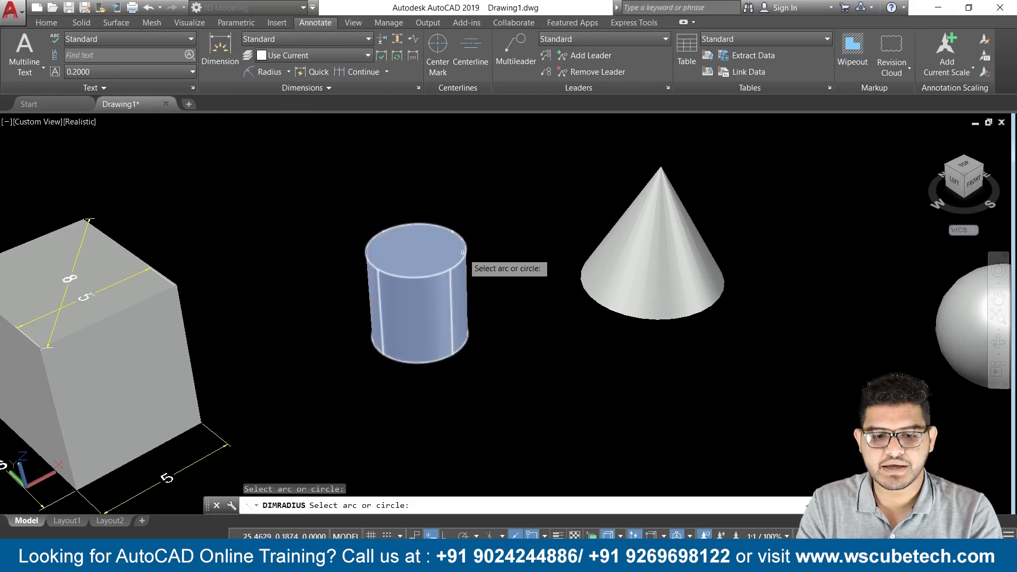
pyautogui.click(463, 251)
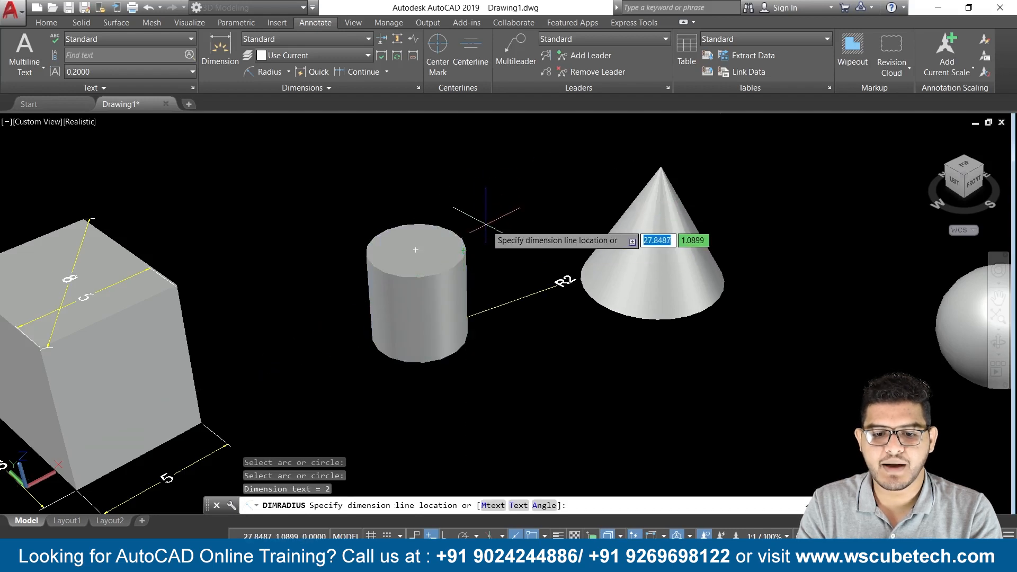
pyautogui.click(471, 231)
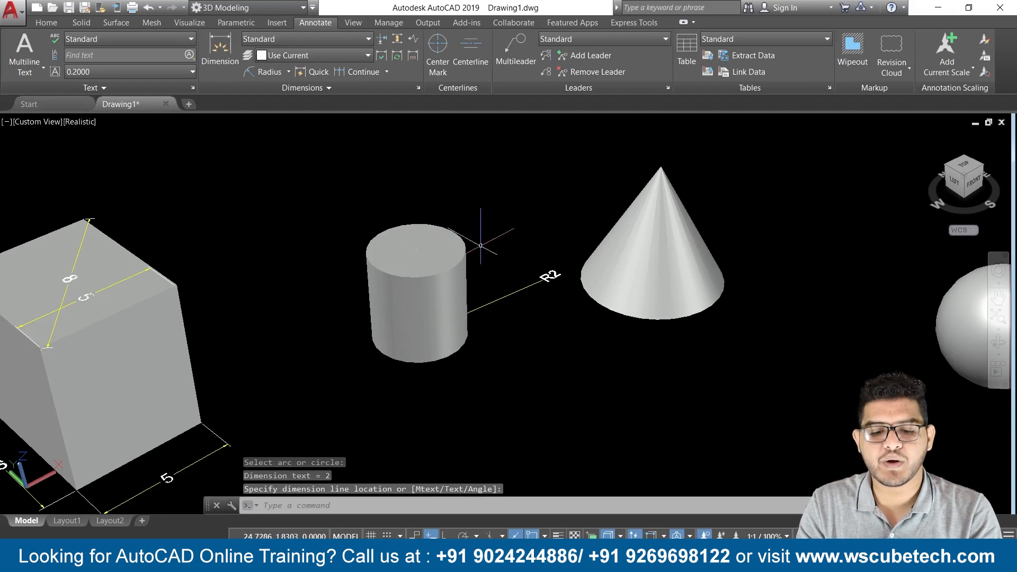
# Undo the cylinder's radius dimension and align the UCS to the cylinder's top face using the Face option
pyautogui.hotkey('ctrl', 'z')
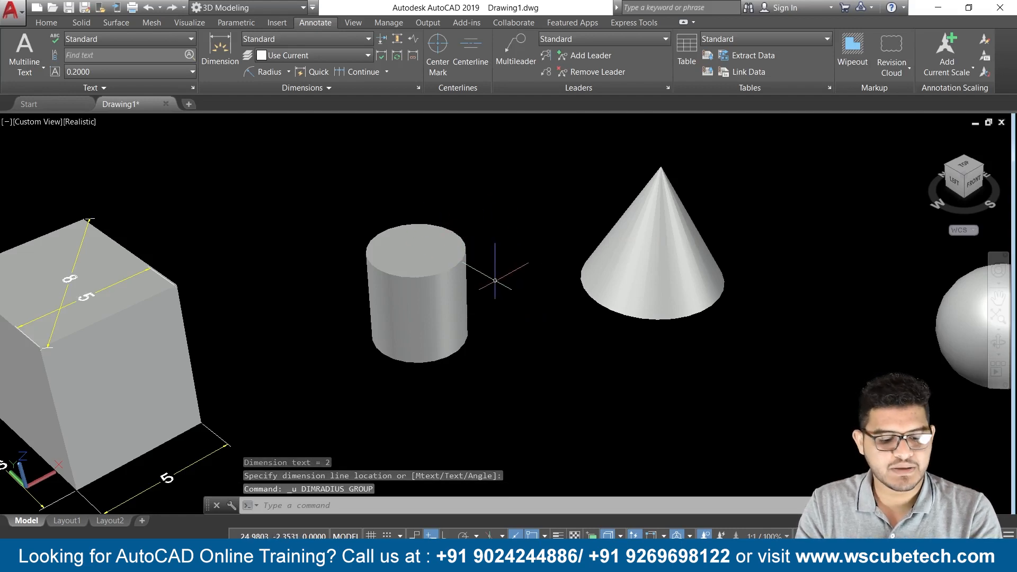
pyautogui.write('ucs')
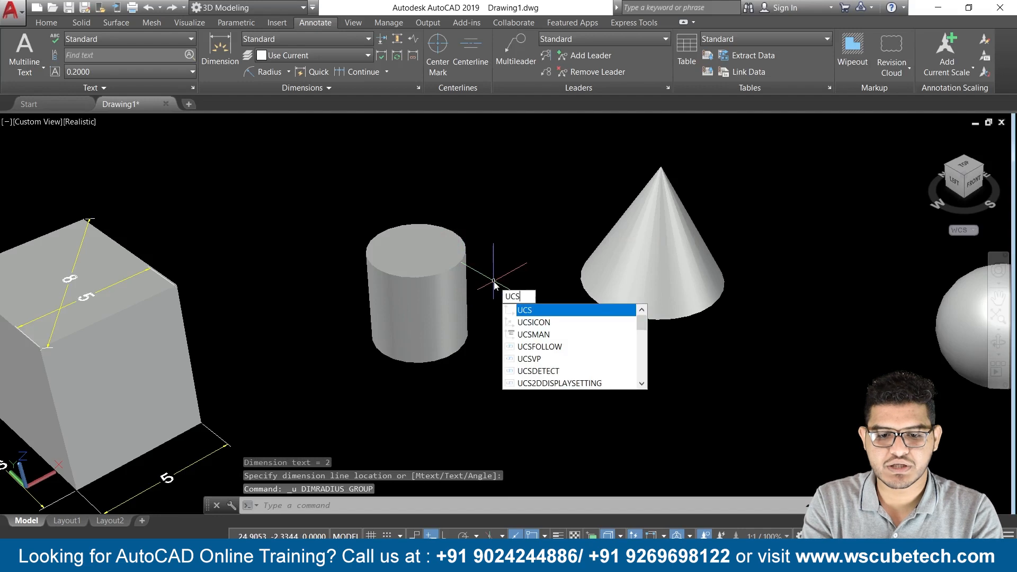
pyautogui.press('Return')
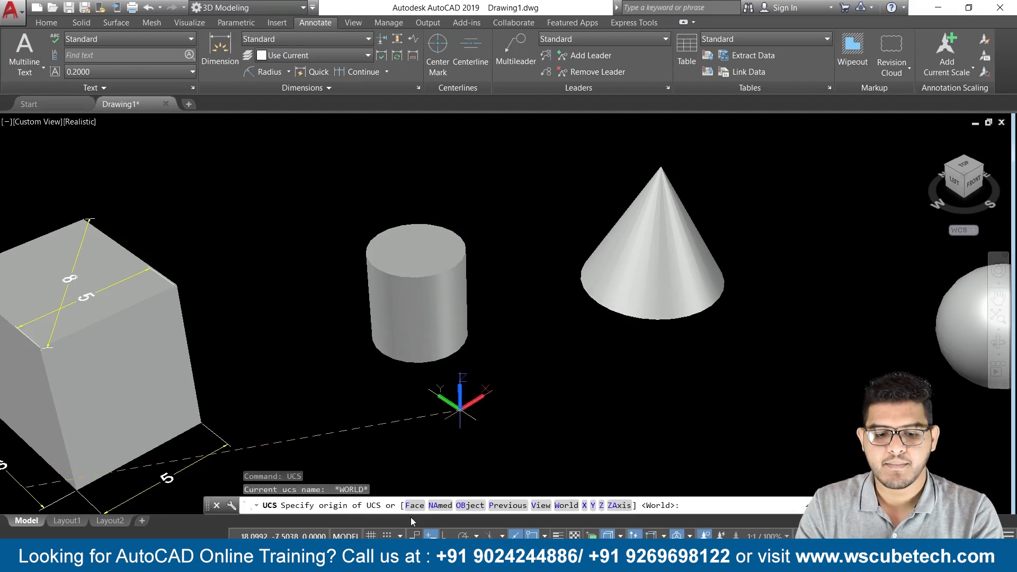
pyautogui.click(414, 505)
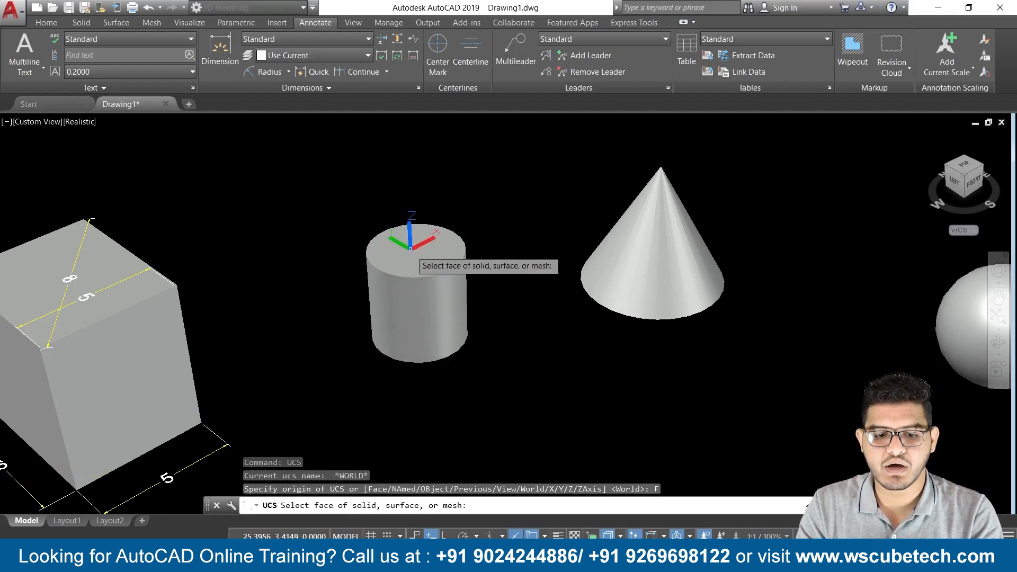
pyautogui.click(391, 256)
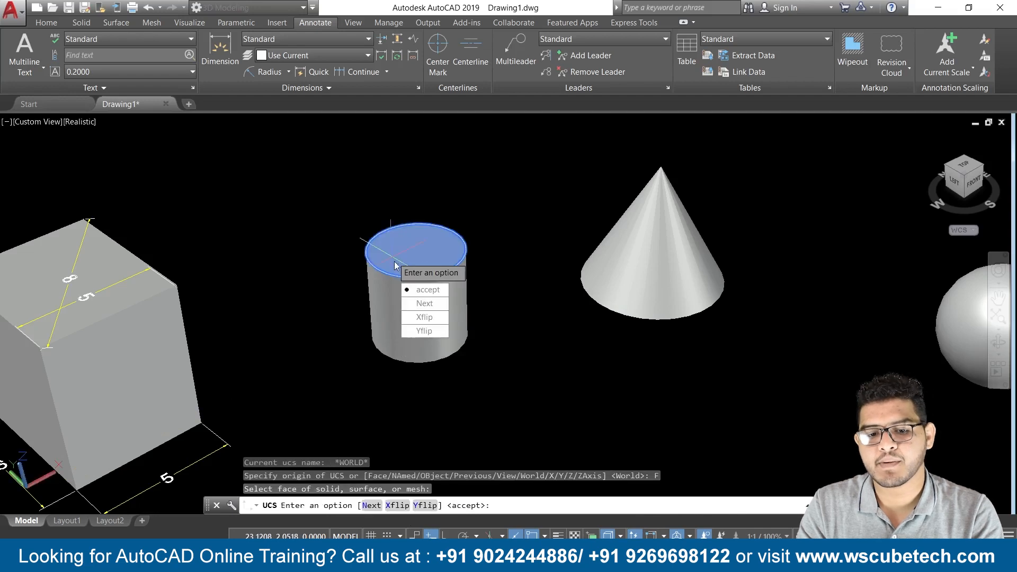
pyautogui.press('Return')
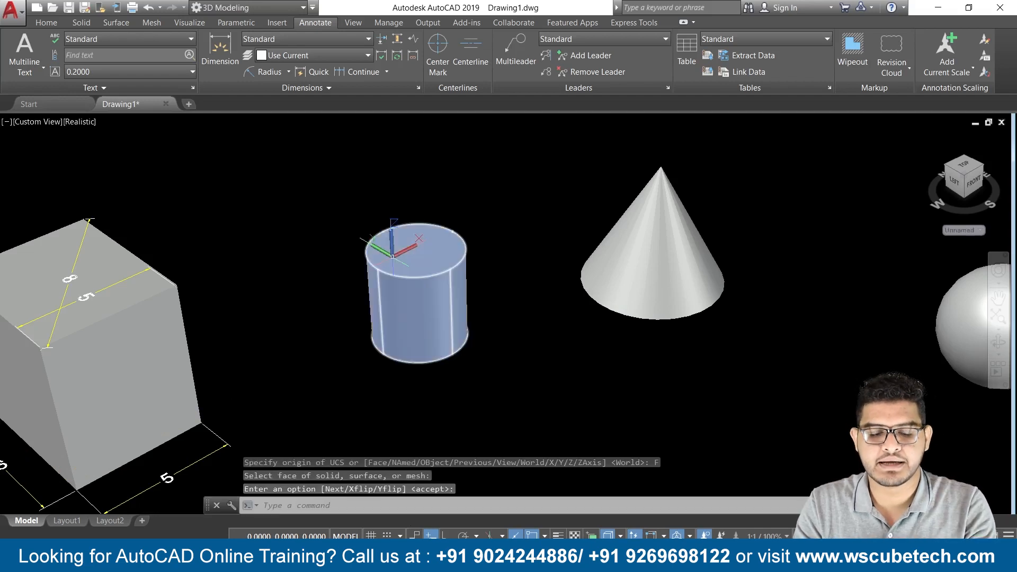
# Try a radius dimension on the cylinder's top circular edge with its label just outside the rim, and undo it
pyautogui.click(265, 74)
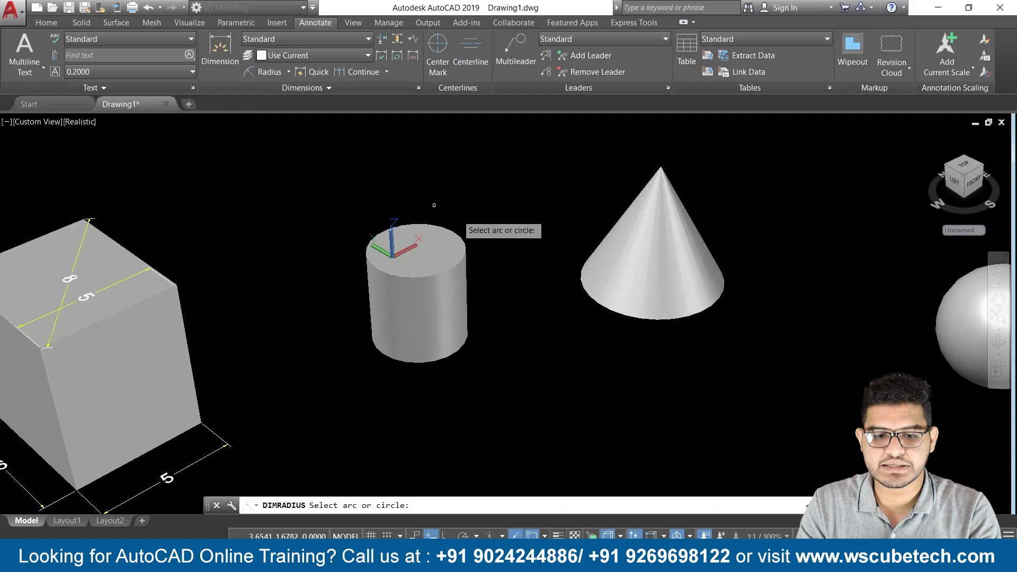
pyautogui.click(457, 237)
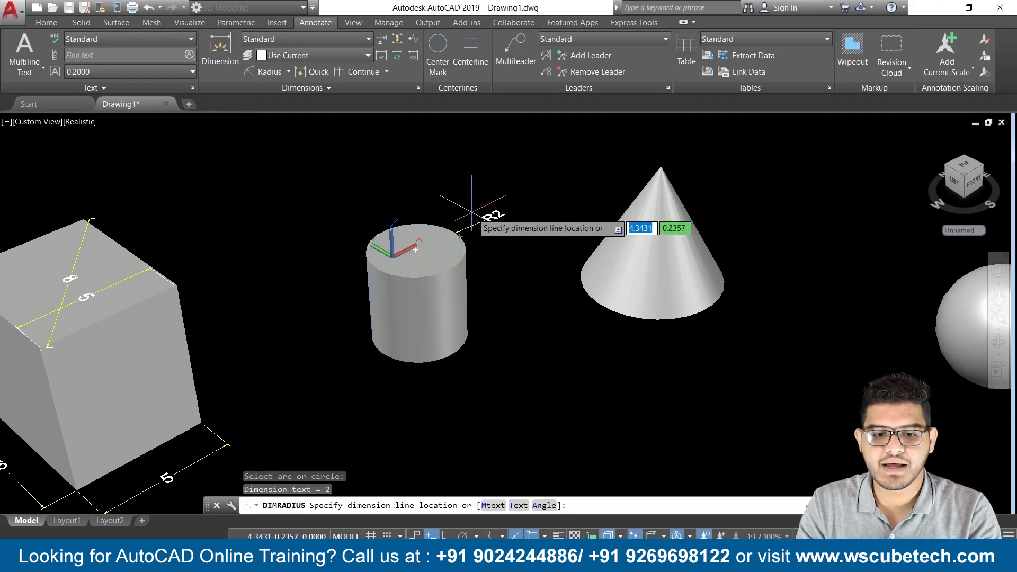
pyautogui.click(476, 212)
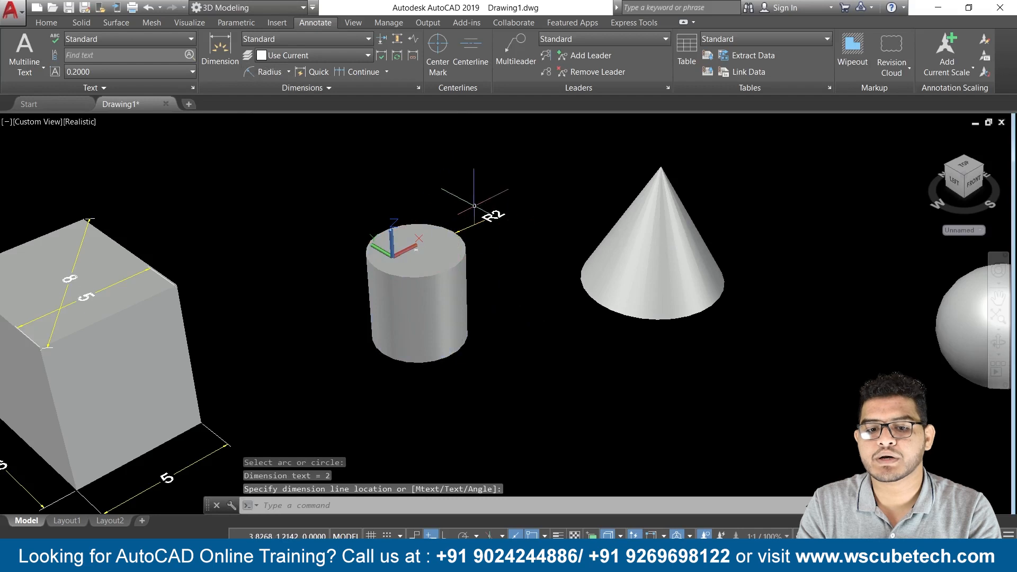
pyautogui.hotkey('ctrl', 'z')
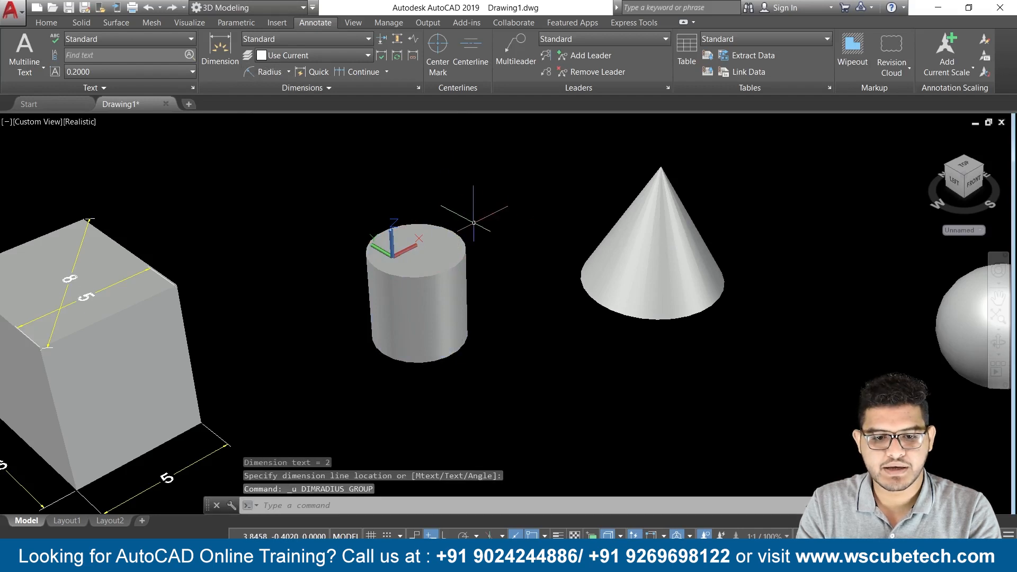
# Add a radius dimension to the cylinder's top circular edge, placing its label inside the top face
pyautogui.click(269, 72)
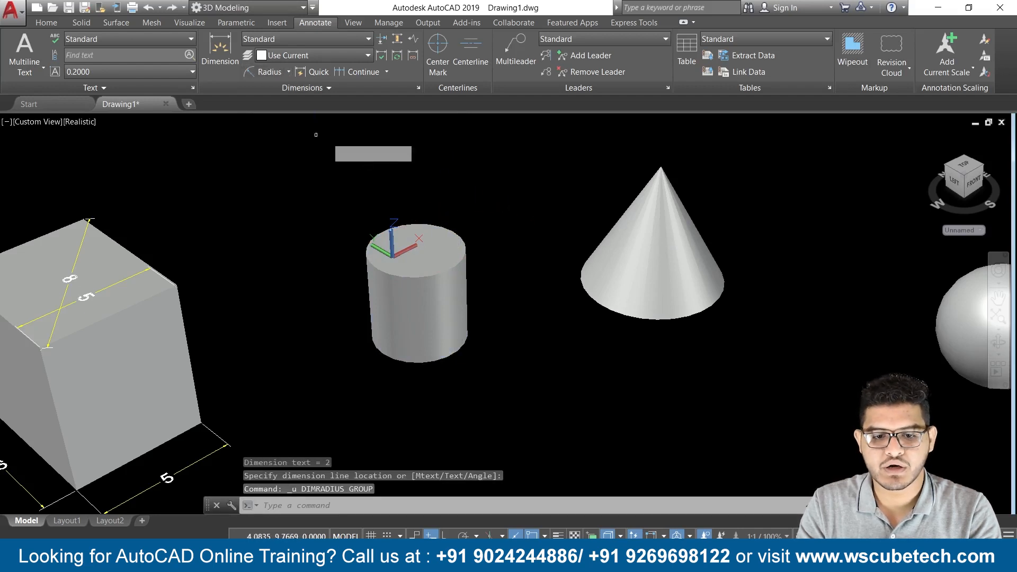
pyautogui.click(451, 229)
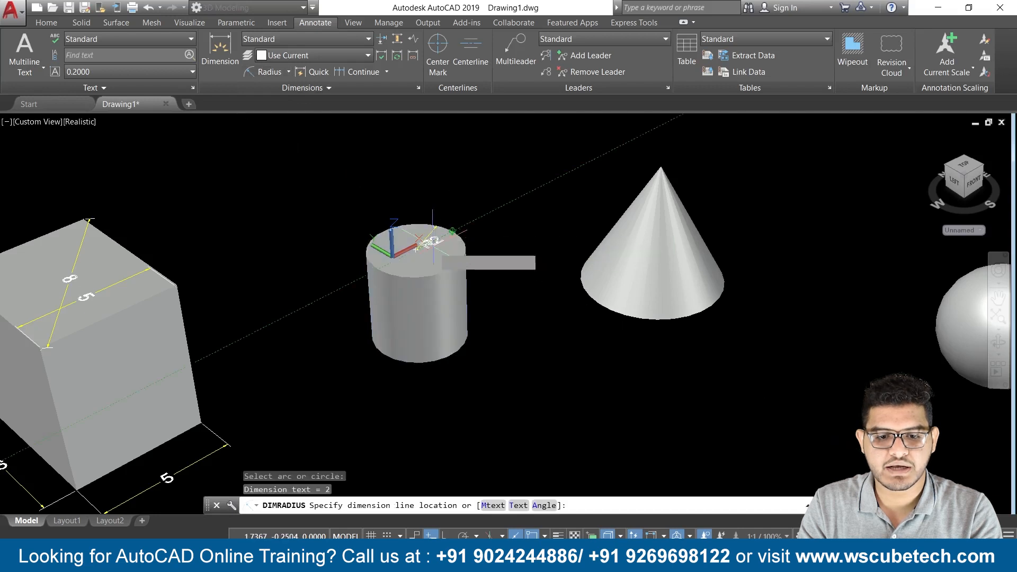
pyautogui.click(430, 250)
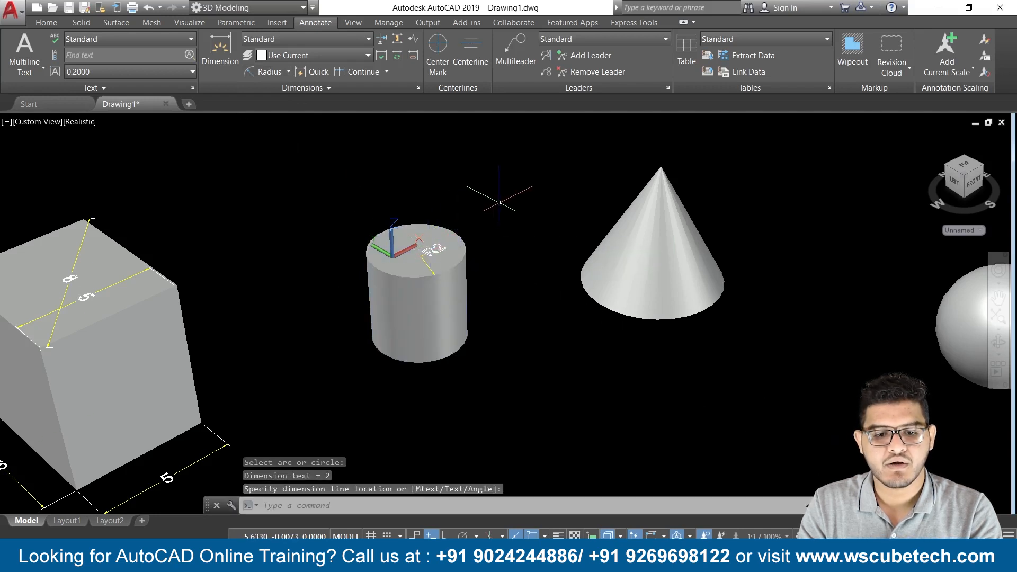
# Switch the coordinate system from the UCS on the cylinder's top face back to World
pyautogui.click(47, 23)
pyautogui.click(507, 72)
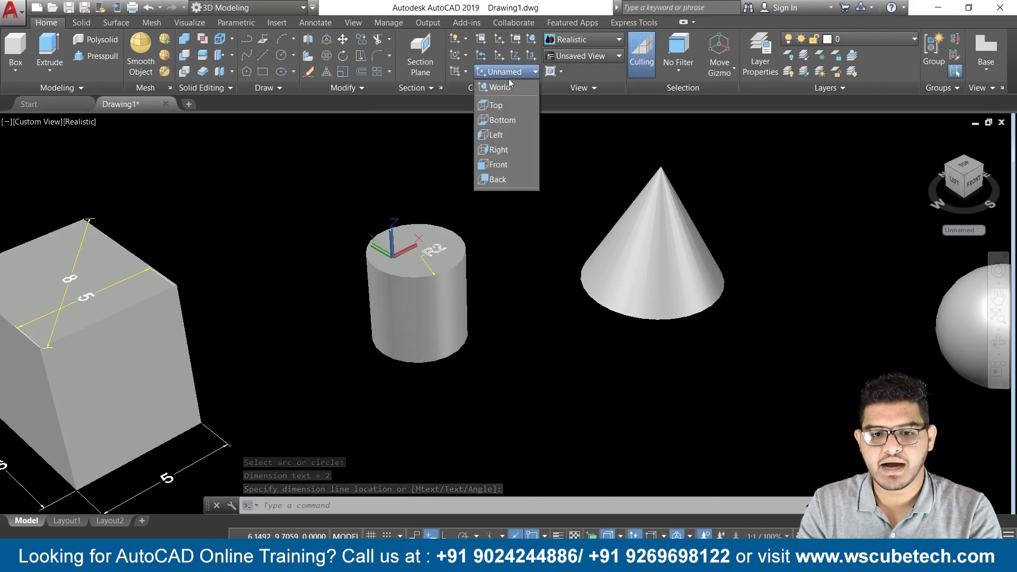
pyautogui.click(506, 87)
# Examine the radius dimension on the cylinder's top face up close, and look over the remaining solids from several angles
pyautogui.scroll(-2, 517, 228)
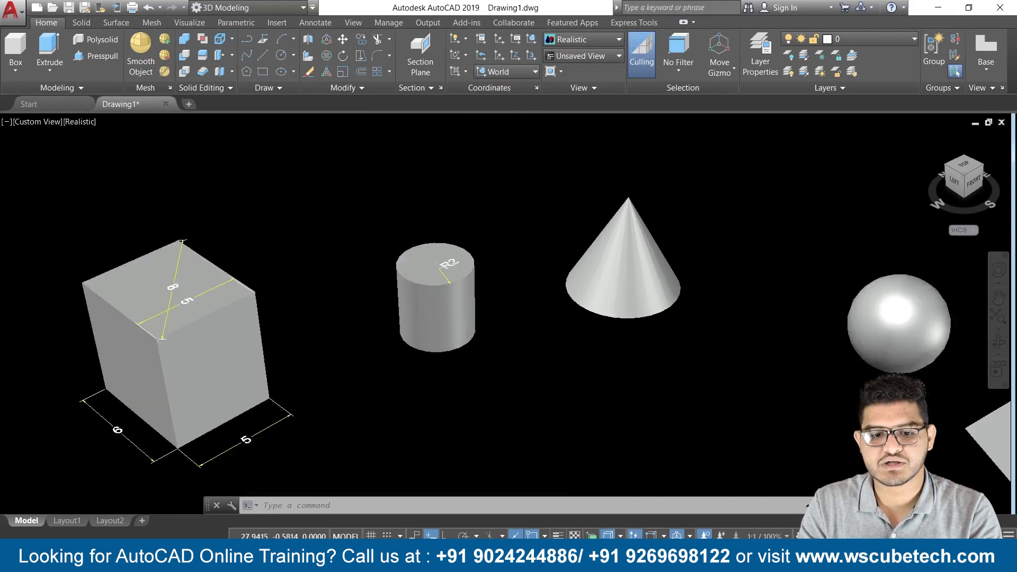
pyautogui.scroll(5, 513, 238)
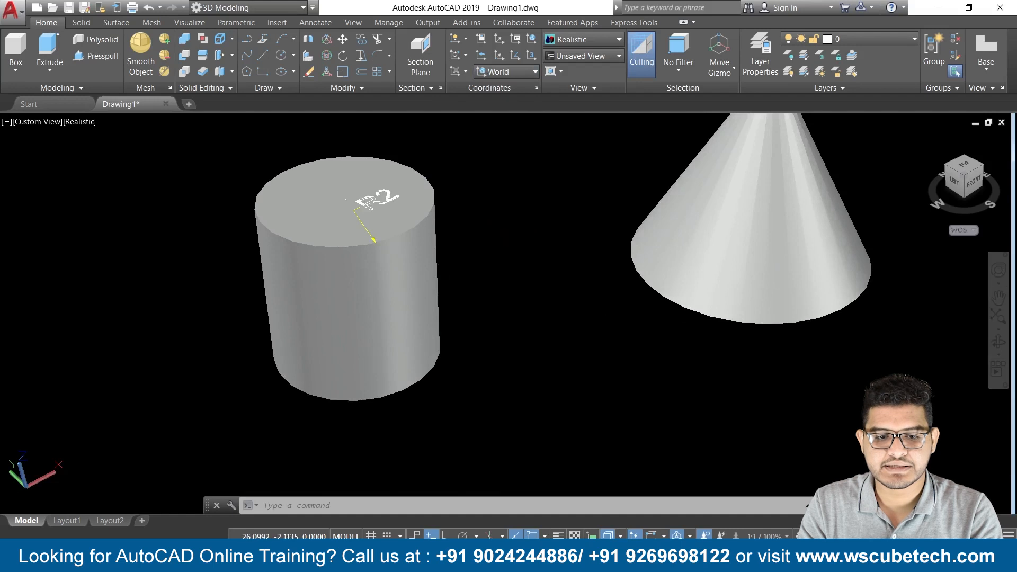
pyautogui.scroll(3, 529, 285)
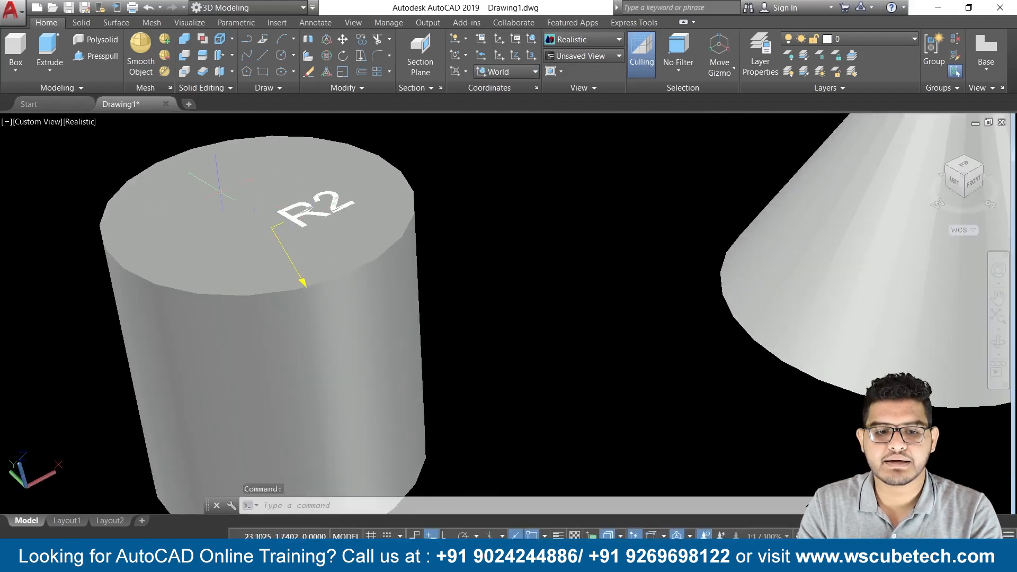
pyautogui.click(271, 197)
pyautogui.scroll(-6, 271, 200)
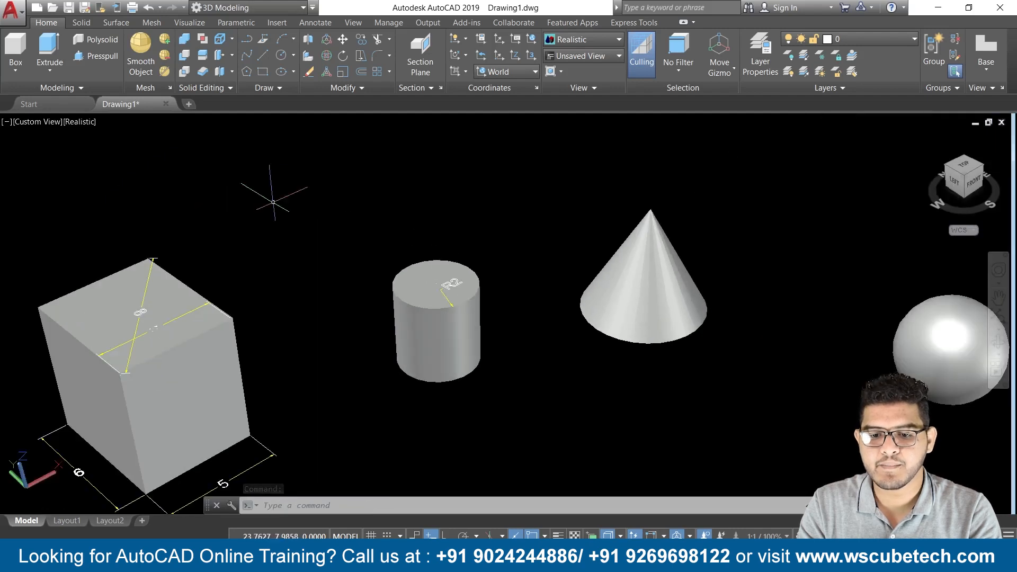
pyautogui.moveTo(272, 200); pyautogui.dragTo(95, 227, button='middle')
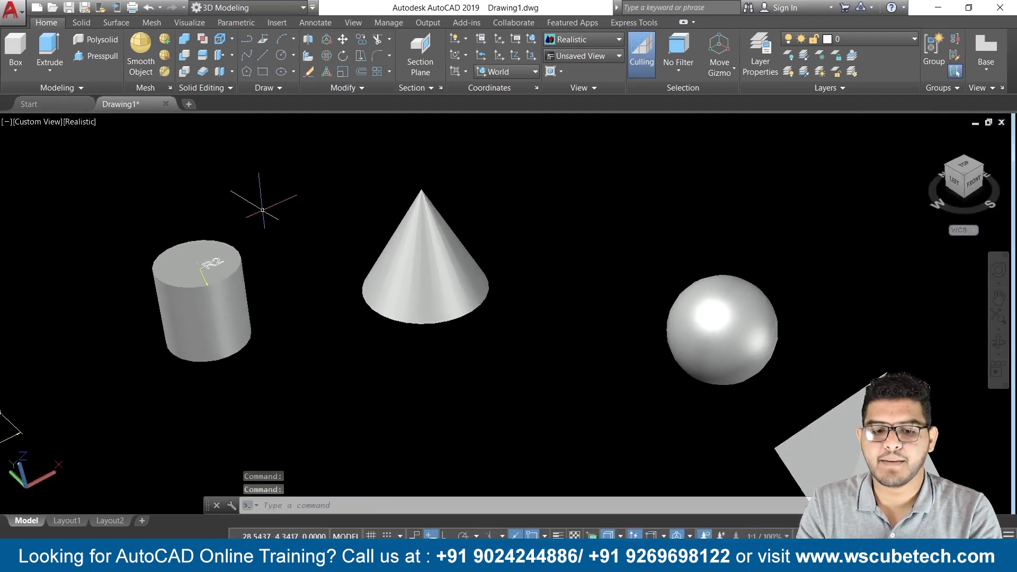
pyautogui.scroll(-3, 263, 213)
pyautogui.scroll(2, 560, 229)
pyautogui.moveTo(528, 226); pyautogui.dragTo(316, 143, button='middle')
pyautogui.moveTo(834, 291); pyautogui.dragTo(694, 312, button='middle')
pyautogui.scroll(-1, 921, 204)
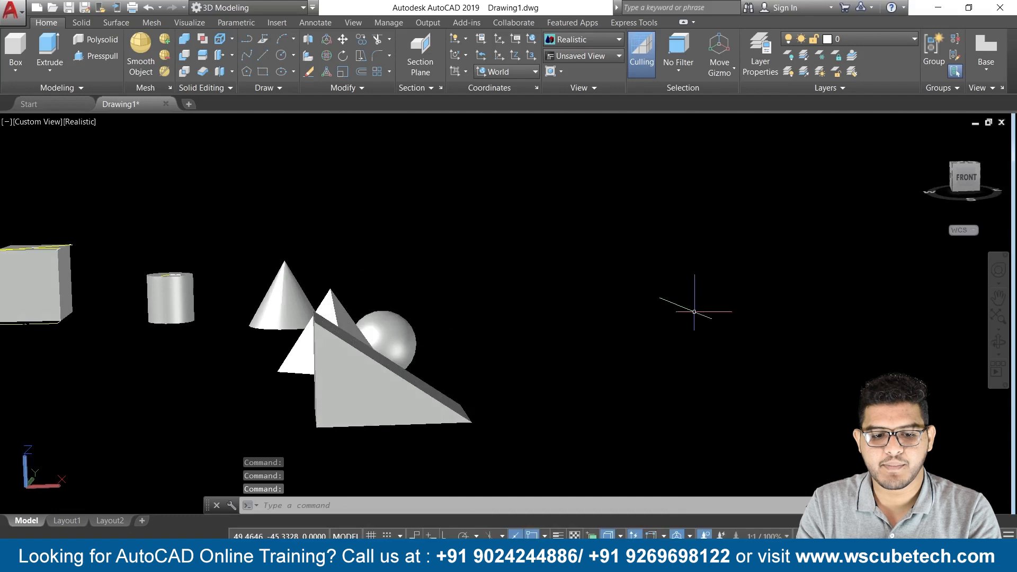
pyautogui.keyDown('shift'); pyautogui.moveTo(725, 238); pyautogui.dragTo(688, 272, button='middle'); pyautogui.keyUp('shift')
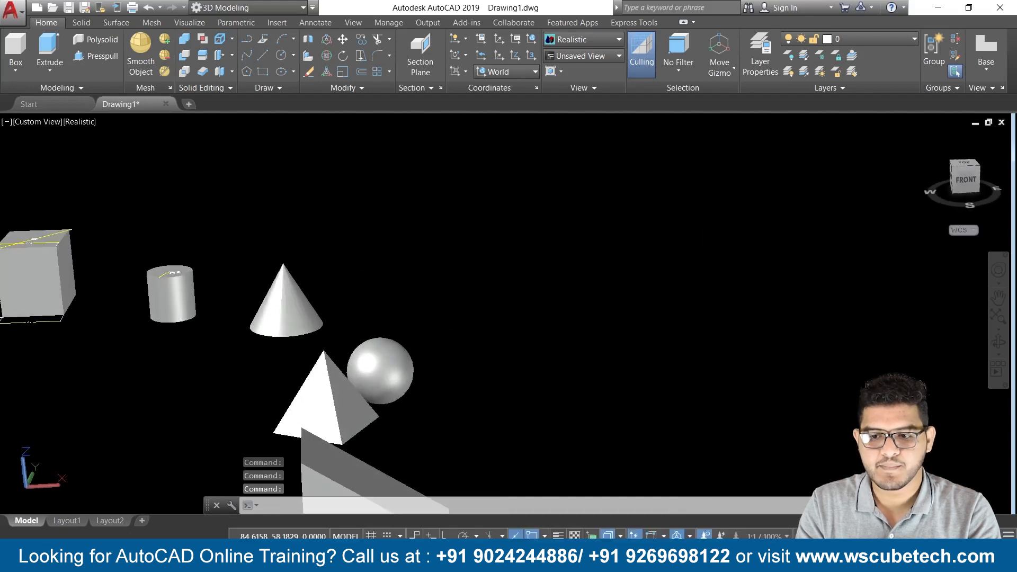
pyautogui.moveTo(655, 309); pyautogui.dragTo(826, 293, button='middle')
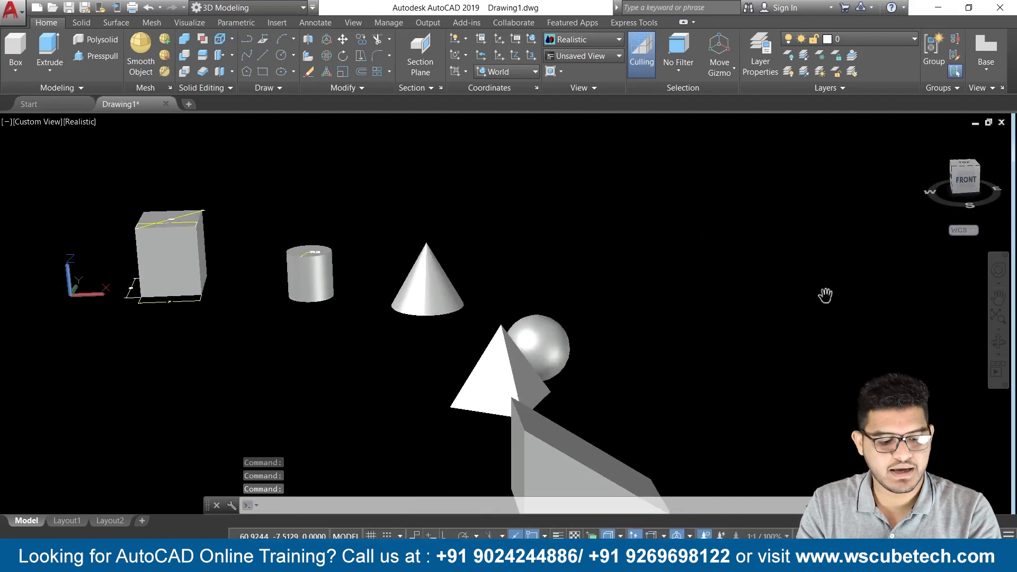
# Erase all solids and dimensions from the drawing and restore the home SW Isometric view
pyautogui.hotkey('ctrl', 'a')
pyautogui.press('Delete')
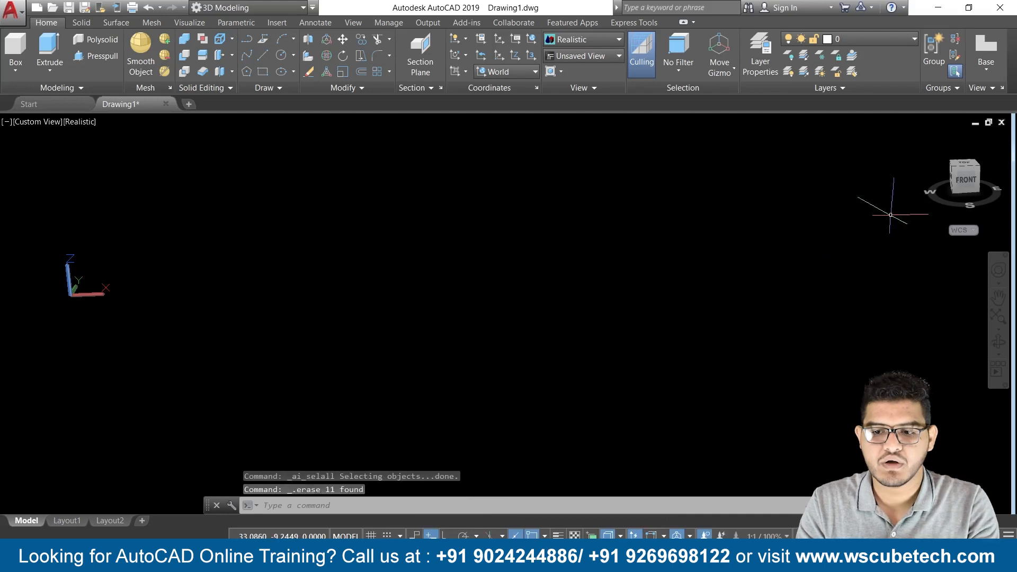
pyautogui.click(927, 138)
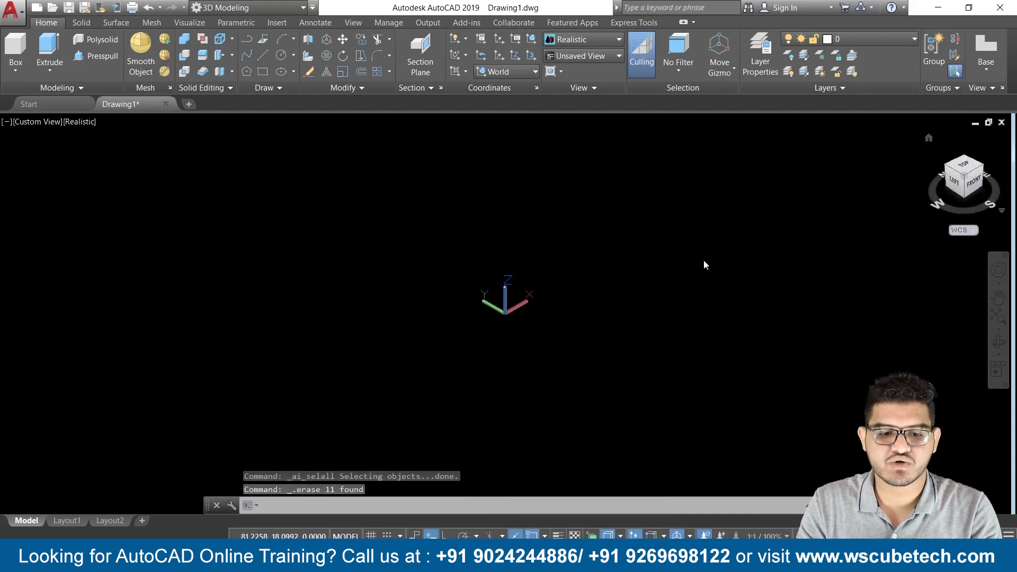
pyautogui.moveTo(762, 236); pyautogui.dragTo(382, 354, button='middle')
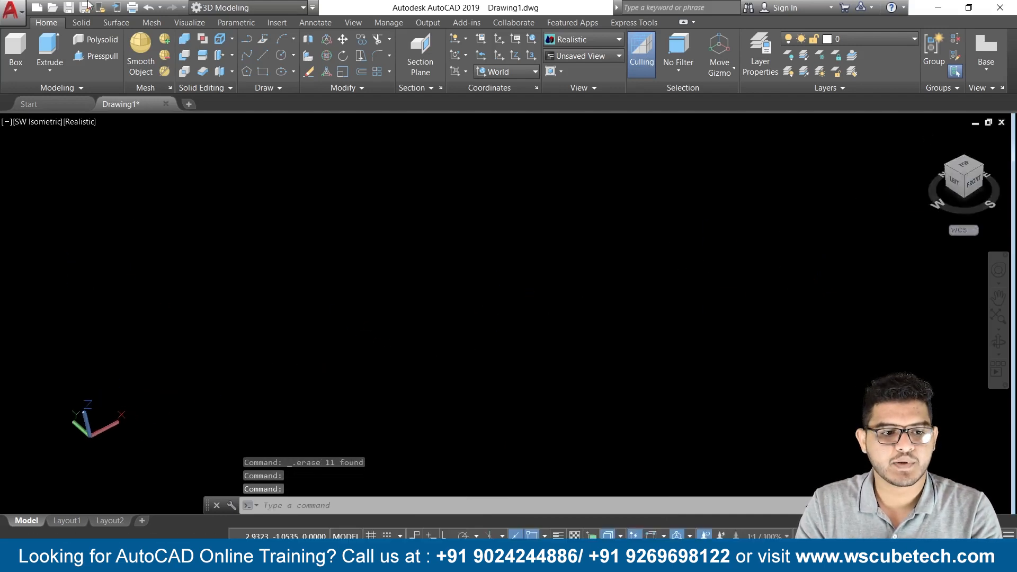
# Draw a freehand wedge with a rectangular base about 8 units long, sloping down from its raised back end
pyautogui.click(14, 75)
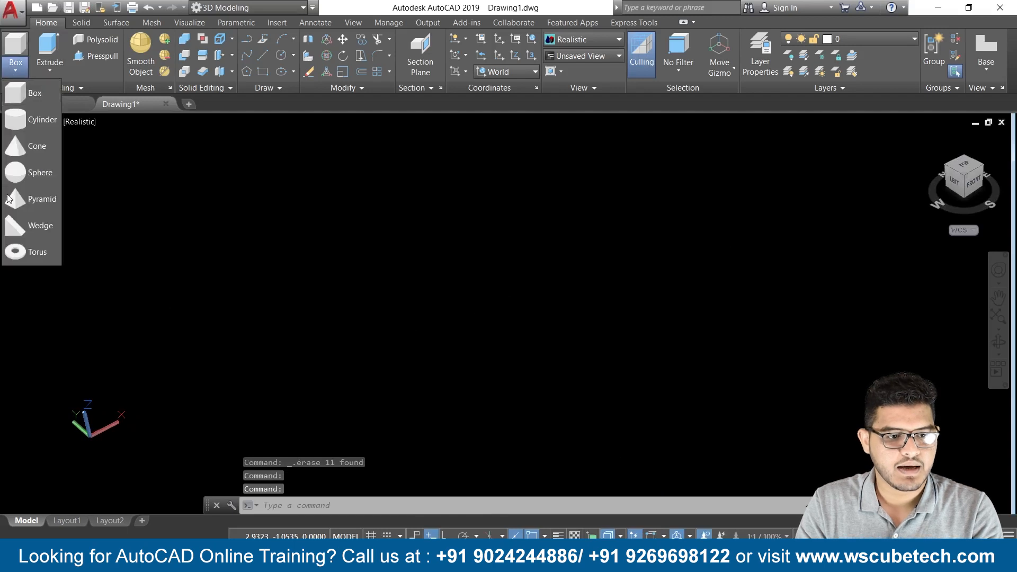
pyautogui.click(19, 221)
pyautogui.click(556, 257)
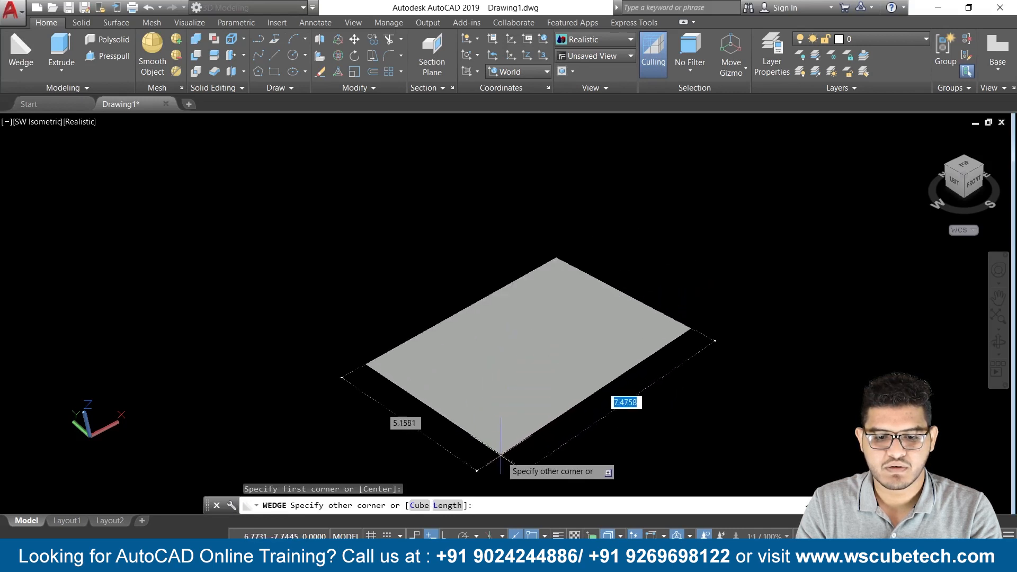
pyautogui.click(481, 462)
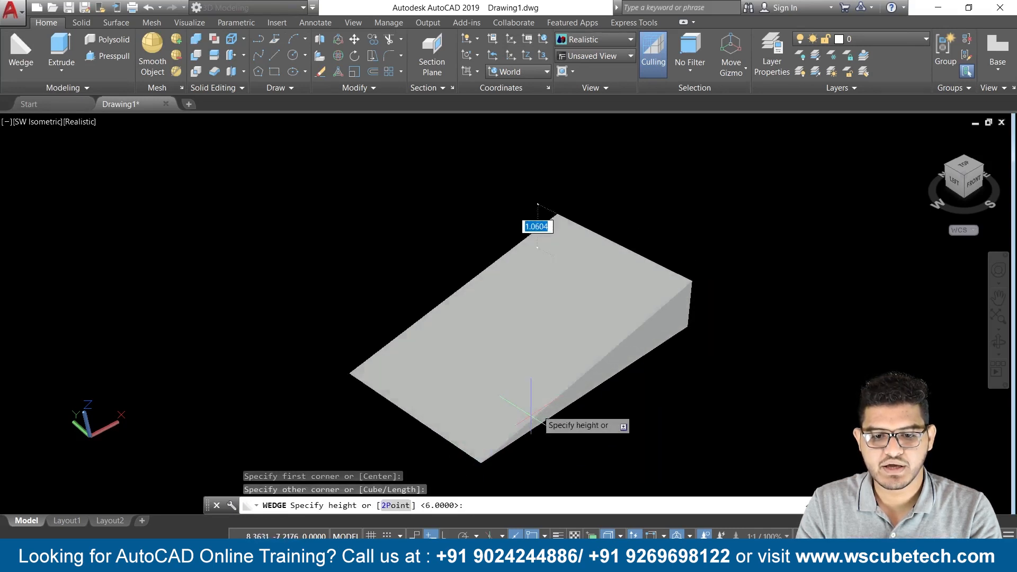
pyautogui.click(556, 307)
pyautogui.scroll(-3, 772, 311)
pyautogui.scroll(1, 771, 309)
pyautogui.moveTo(772, 310); pyautogui.dragTo(727, 313, button='middle')
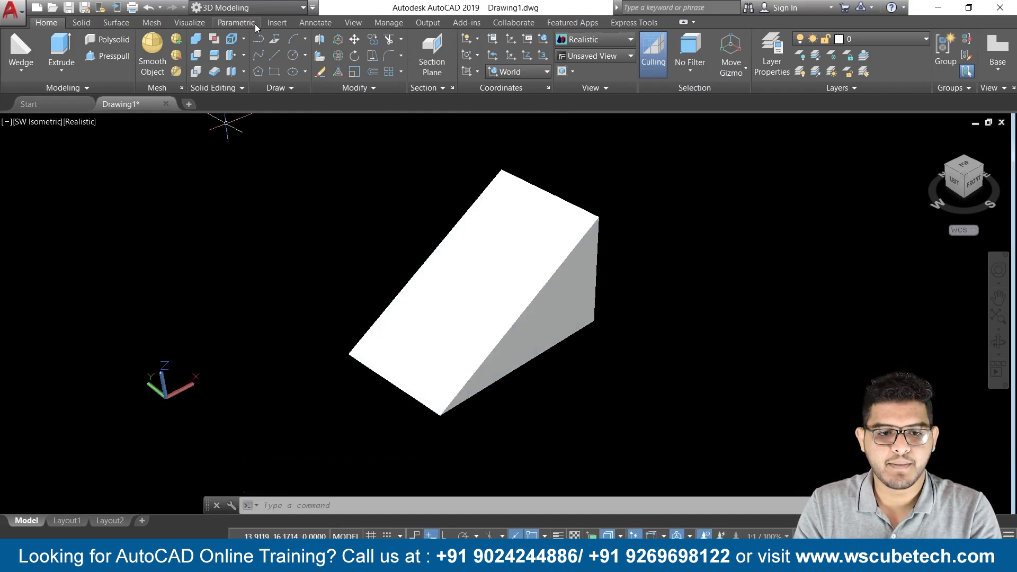
# Add a linear dimension to the bottom edge of the wedge's triangular front side, placing the dimension line outside the base
pyautogui.click(323, 24)
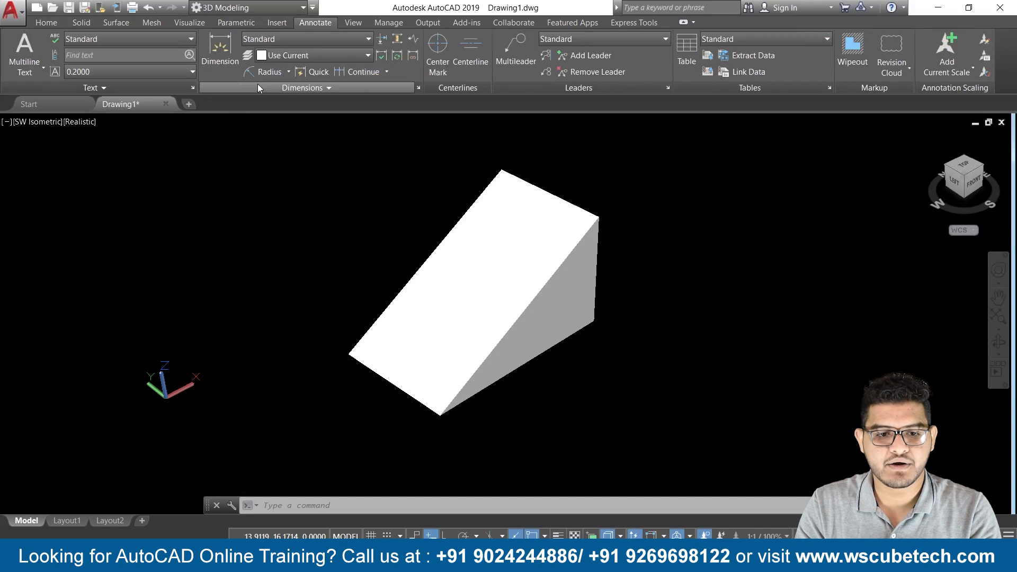
pyautogui.click(289, 72)
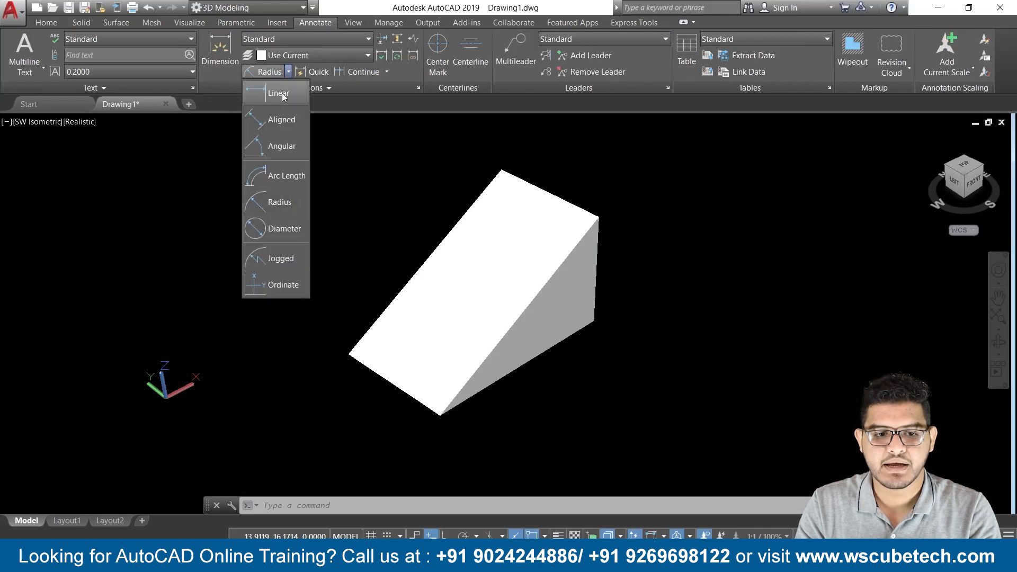
pyautogui.click(280, 94)
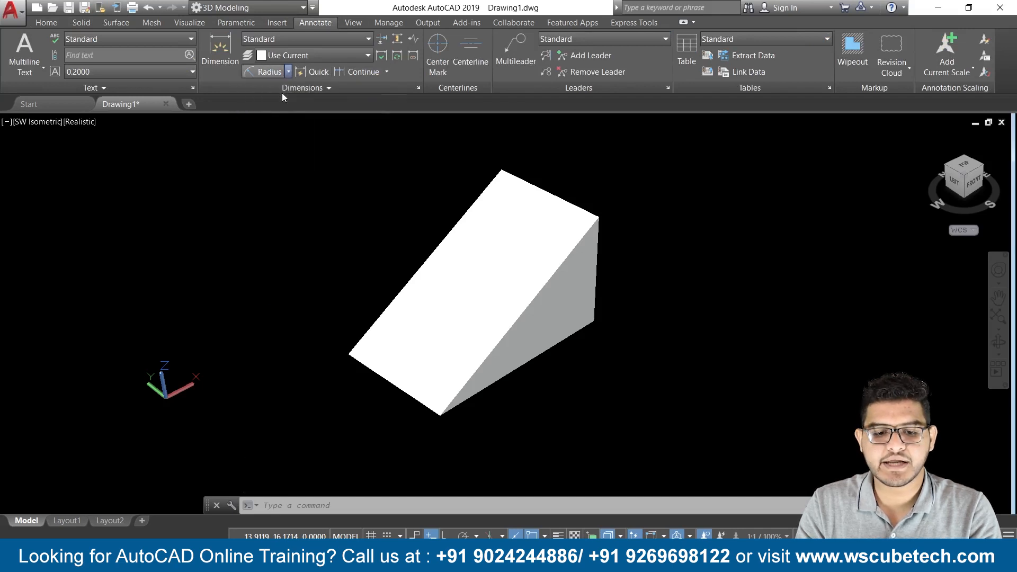
pyautogui.click(440, 413)
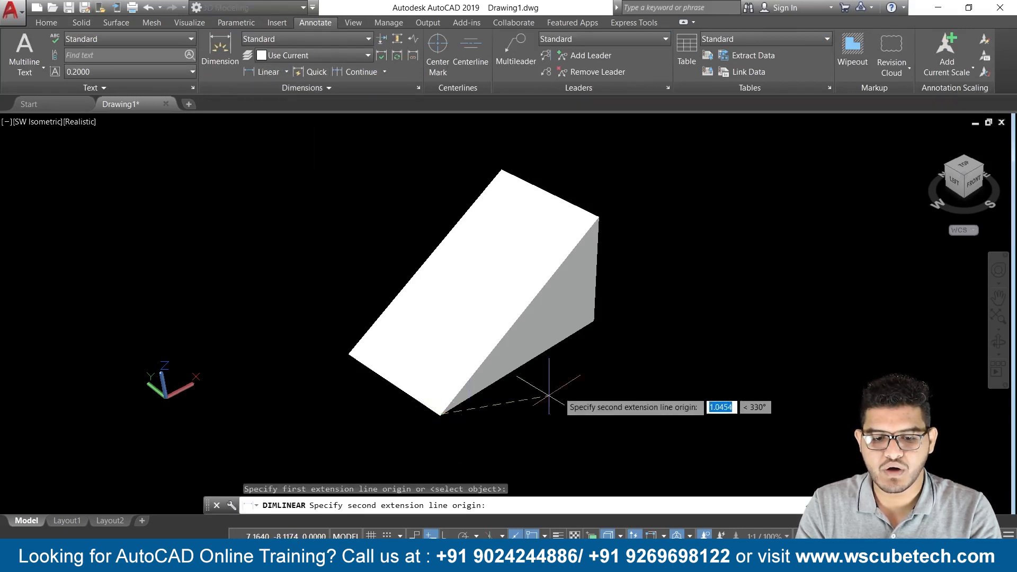
pyautogui.click(593, 319)
pyautogui.click(594, 321)
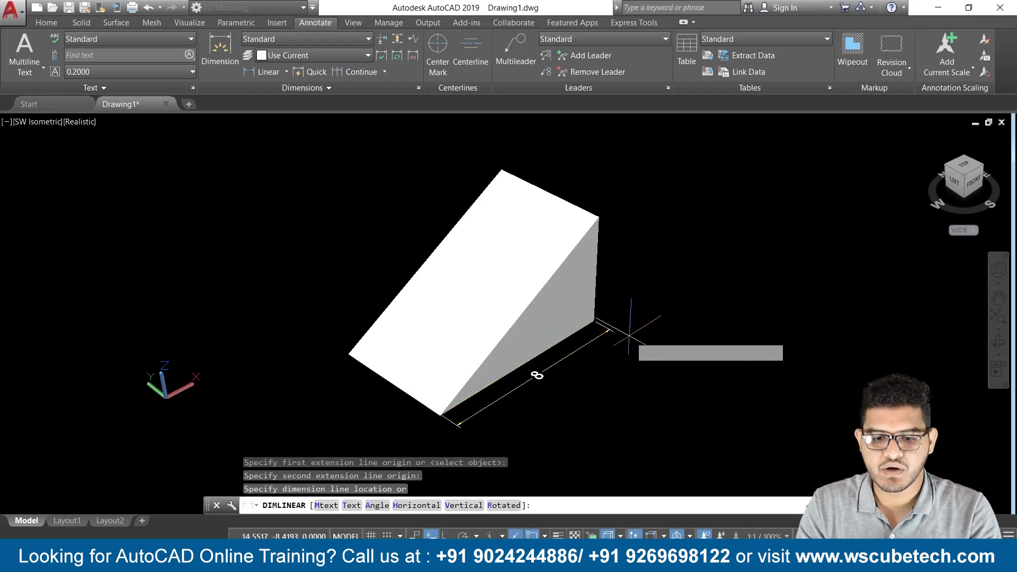
pyautogui.click(633, 342)
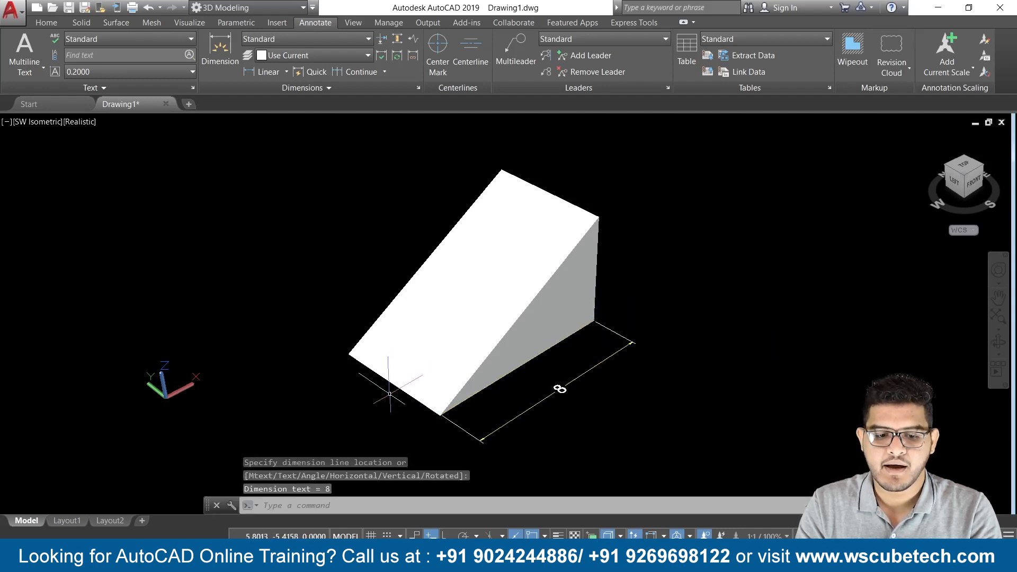
pyautogui.click(261, 75)
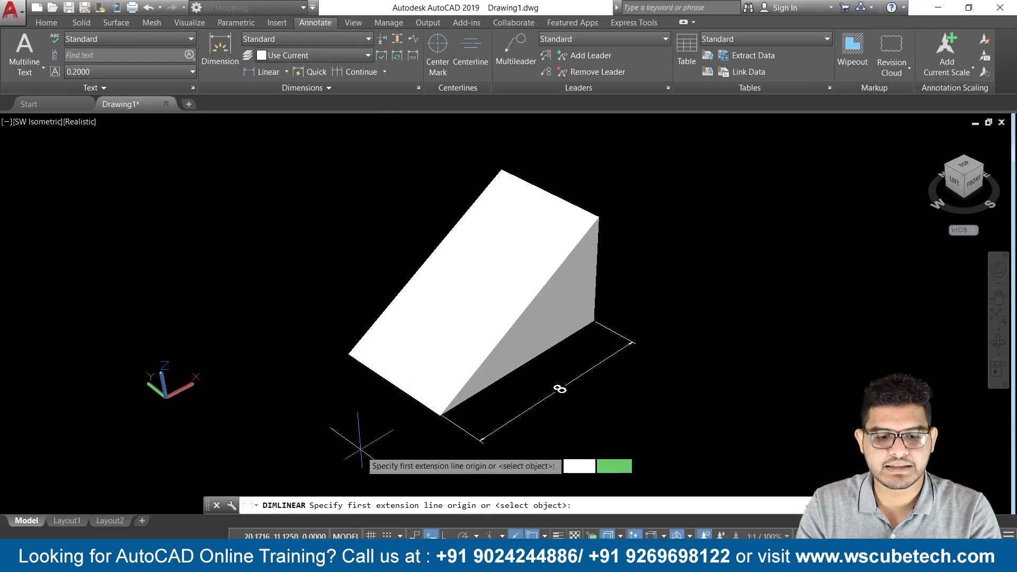
pyautogui.click(348, 354)
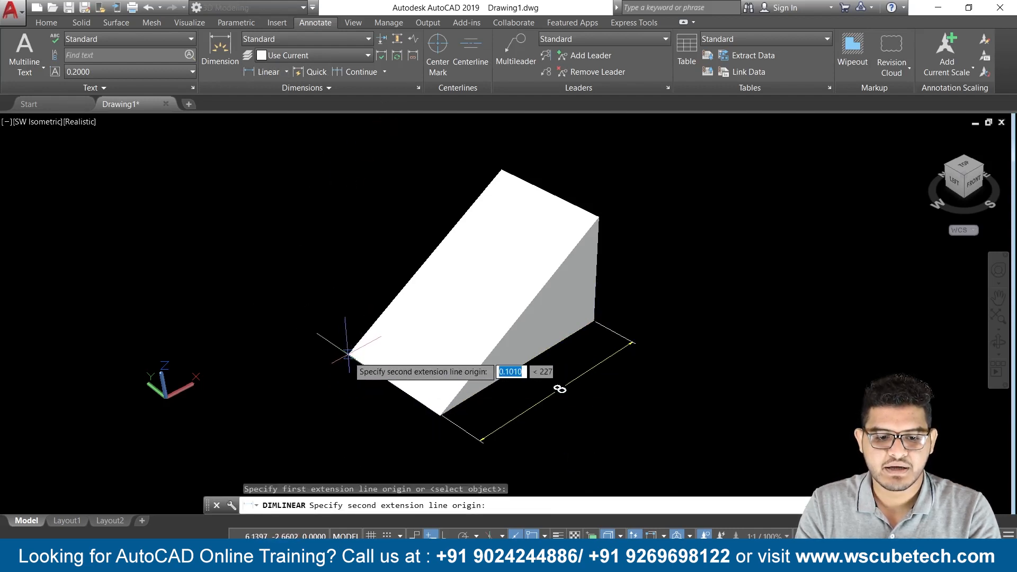
pyautogui.click(436, 412)
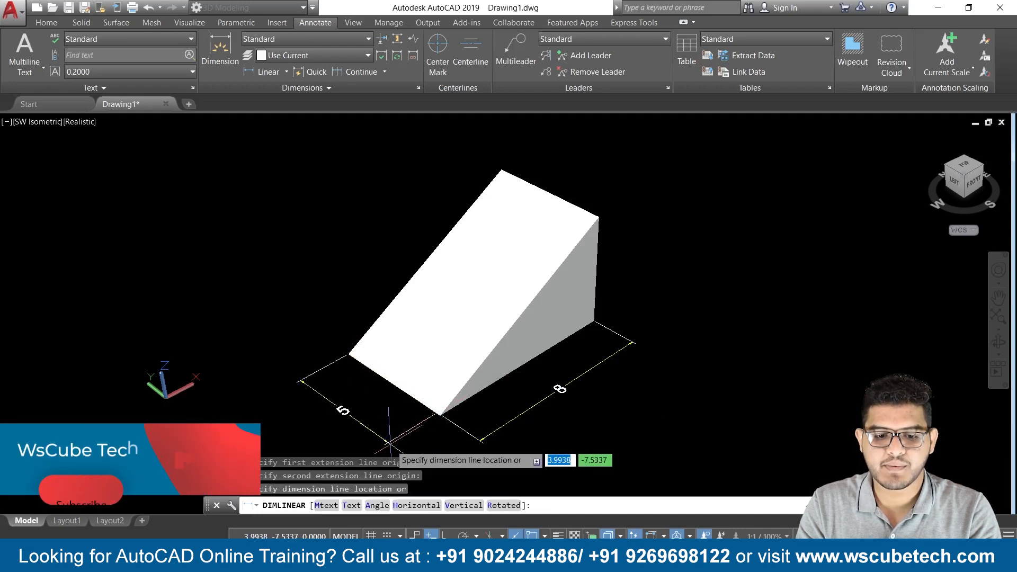
pyautogui.hotkey('ctrl', 'z')
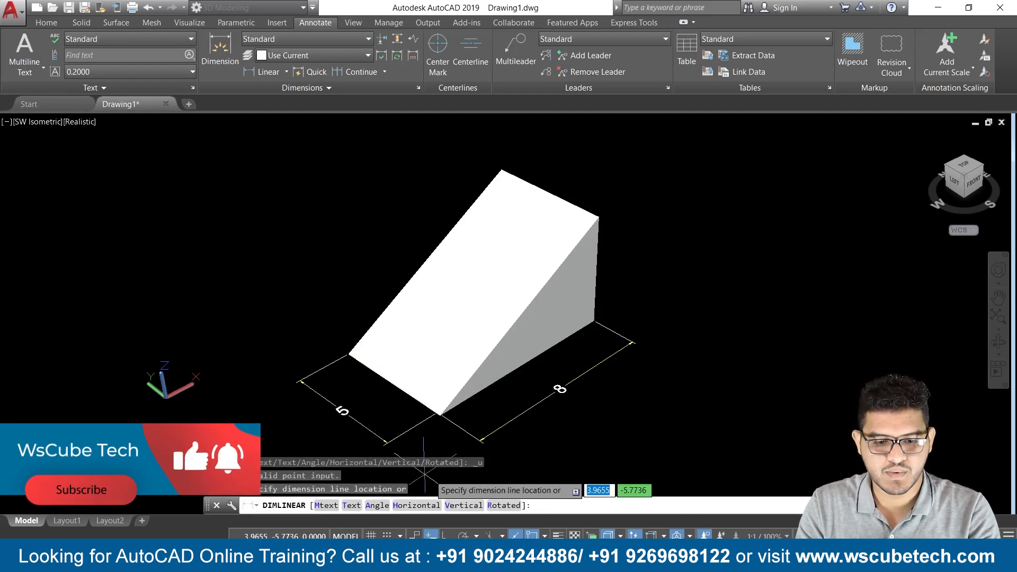
pyautogui.press('Escape')
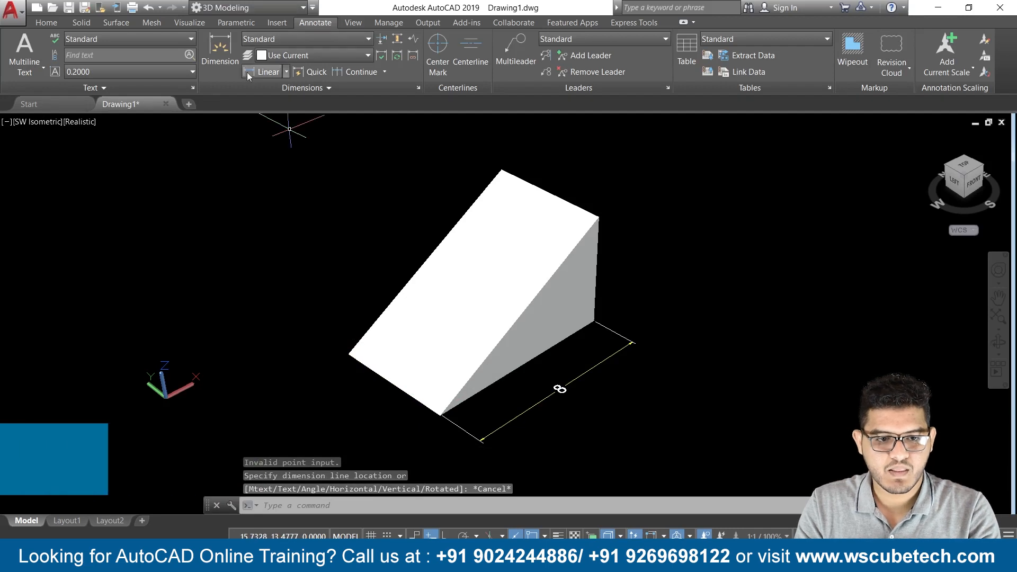
# Try to place a linear dimension along the short bottom edge at the wedge's low end, and undo it
pyautogui.click(272, 74)
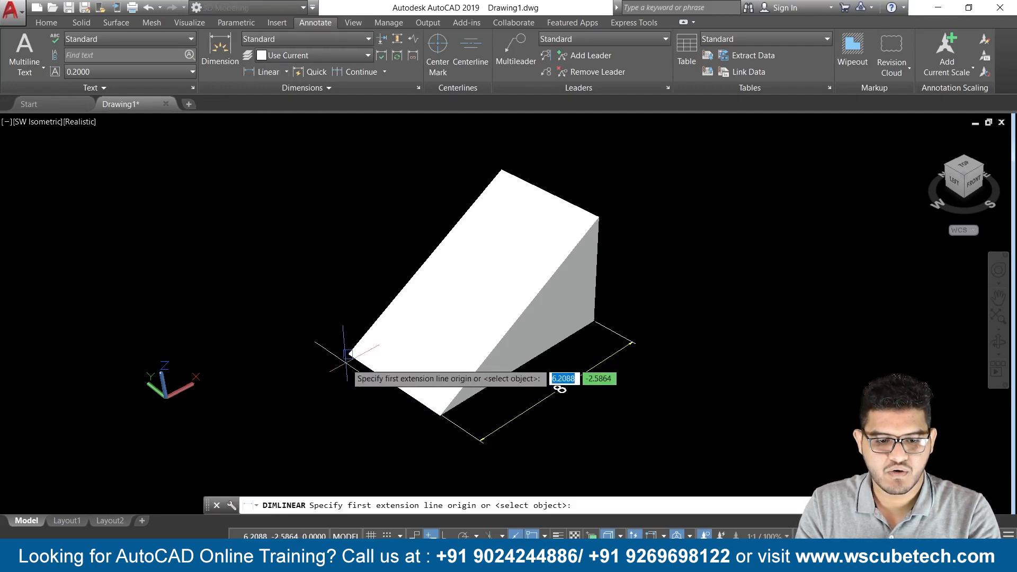
pyautogui.click(346, 354)
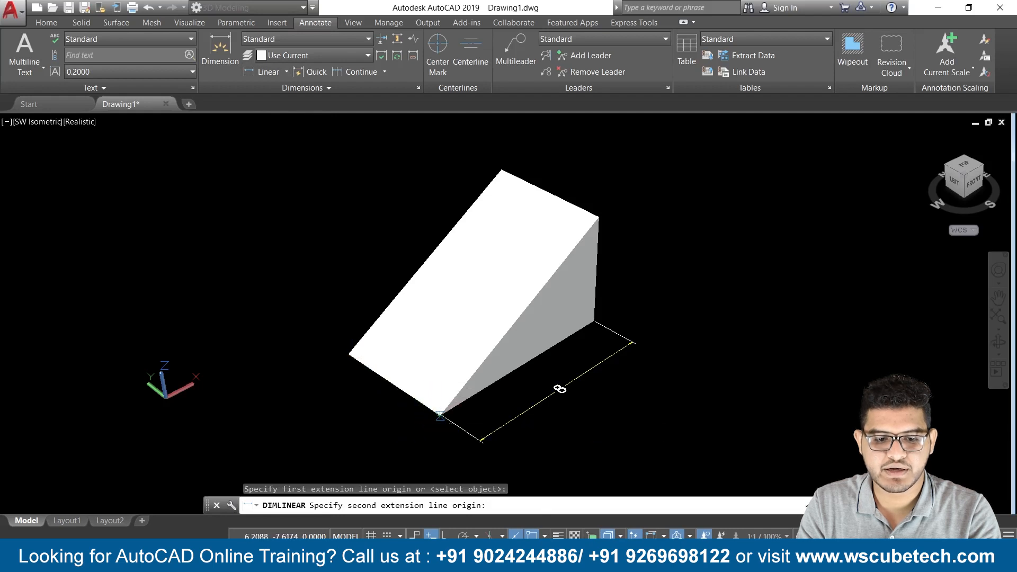
pyautogui.click(439, 416)
pyautogui.click(417, 422)
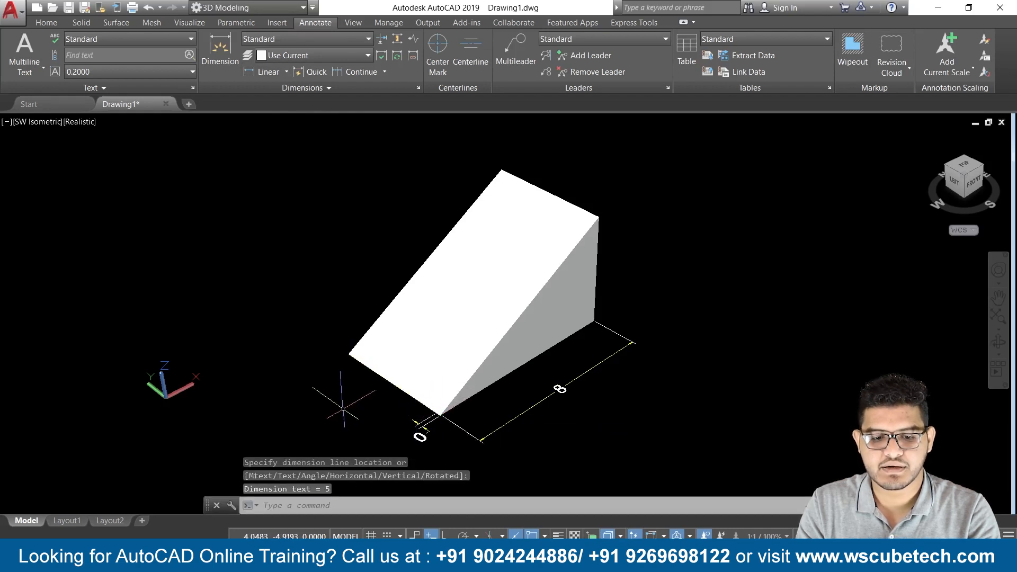
pyautogui.hotkey('ctrl', 'z')
# Add a linear dimension to the short bottom edge at the wedge's low end, placing the dimension line outside the base
pyautogui.scroll(2, 344, 421)
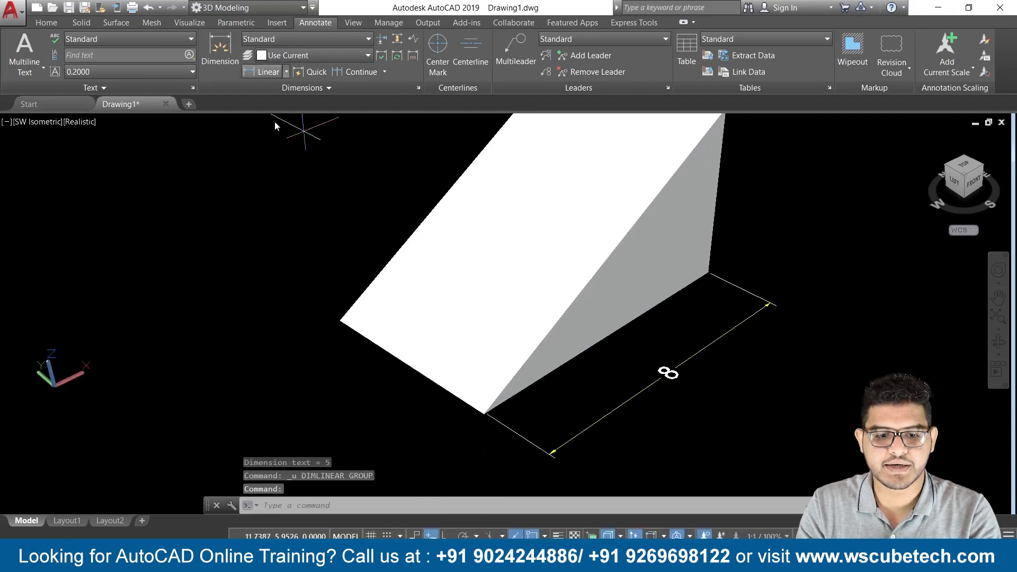
pyautogui.click(261, 73)
pyautogui.click(340, 321)
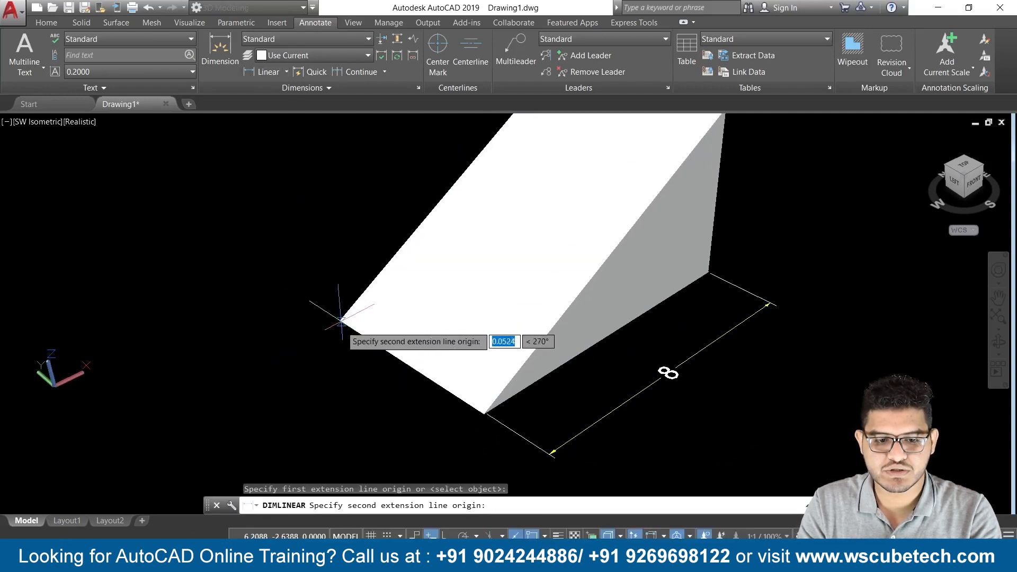
pyautogui.click(484, 415)
pyautogui.click(433, 435)
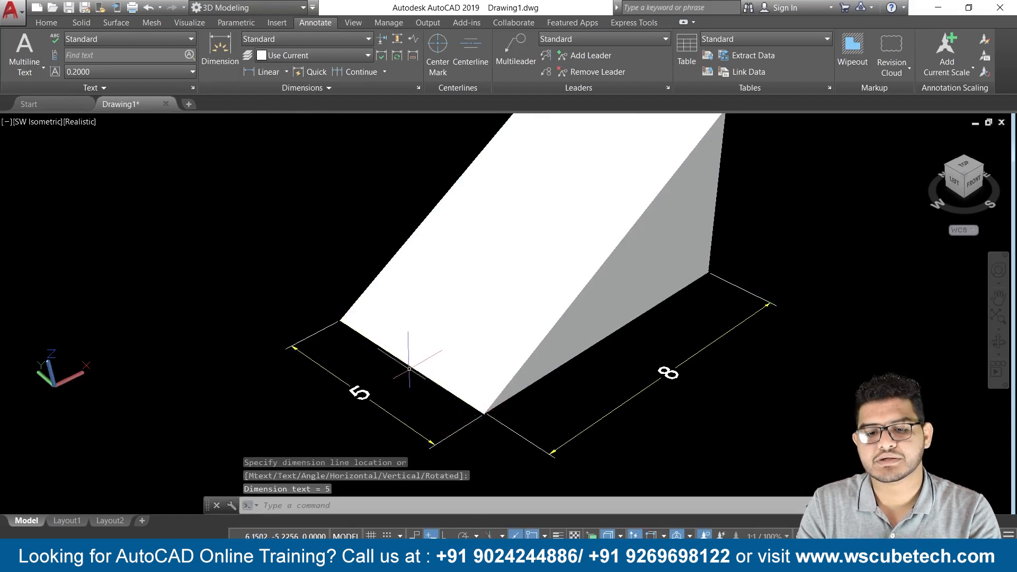
# Align the UCS to the wedge's sloped face using the Face option, and accept the proposed orientation
pyautogui.scroll(-2, 409, 367)
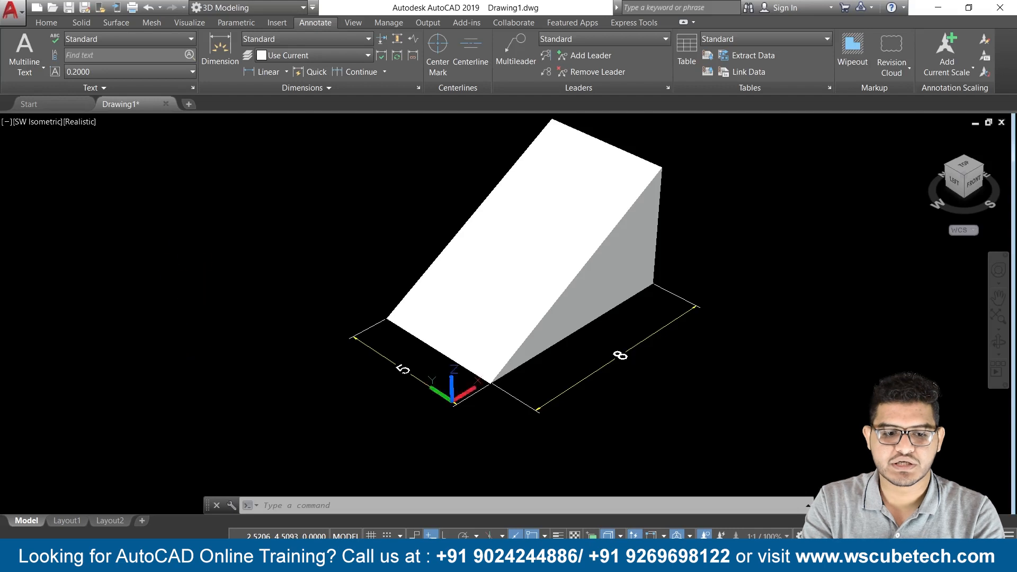
pyautogui.write('ucs')
pyautogui.press('Return')
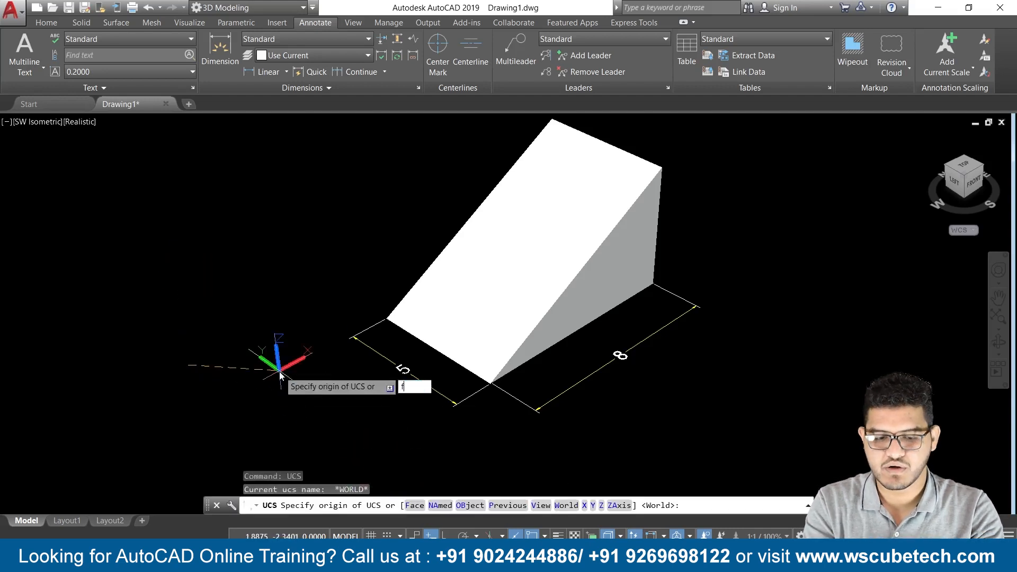
pyautogui.write('f')
pyautogui.press('Return')
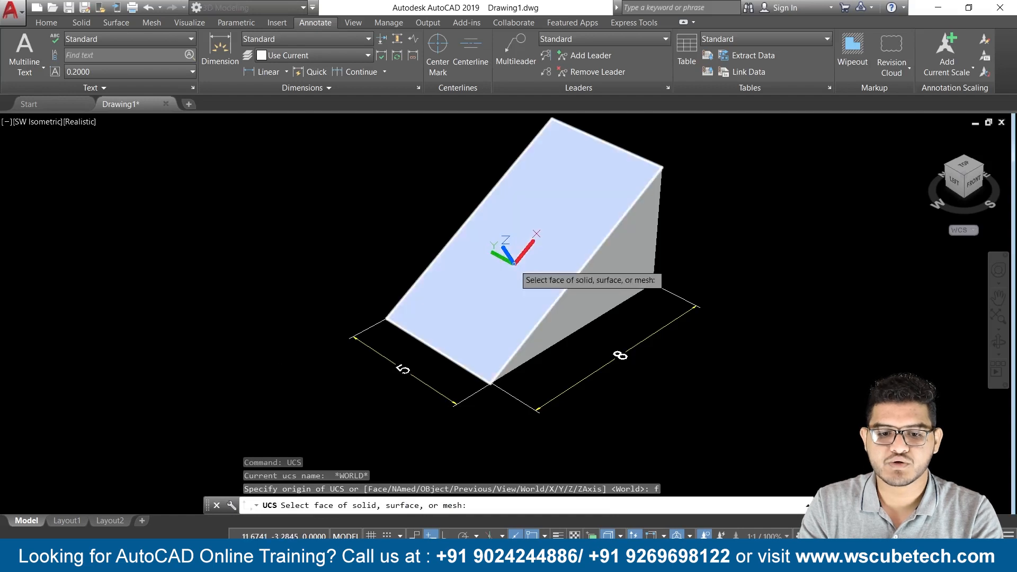
pyautogui.click(514, 264)
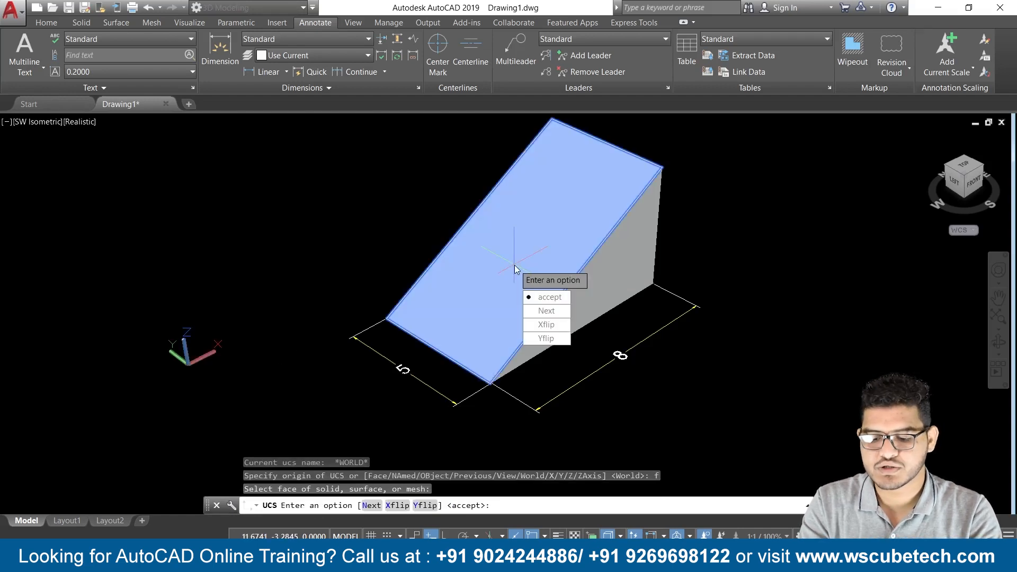
pyautogui.press('Return')
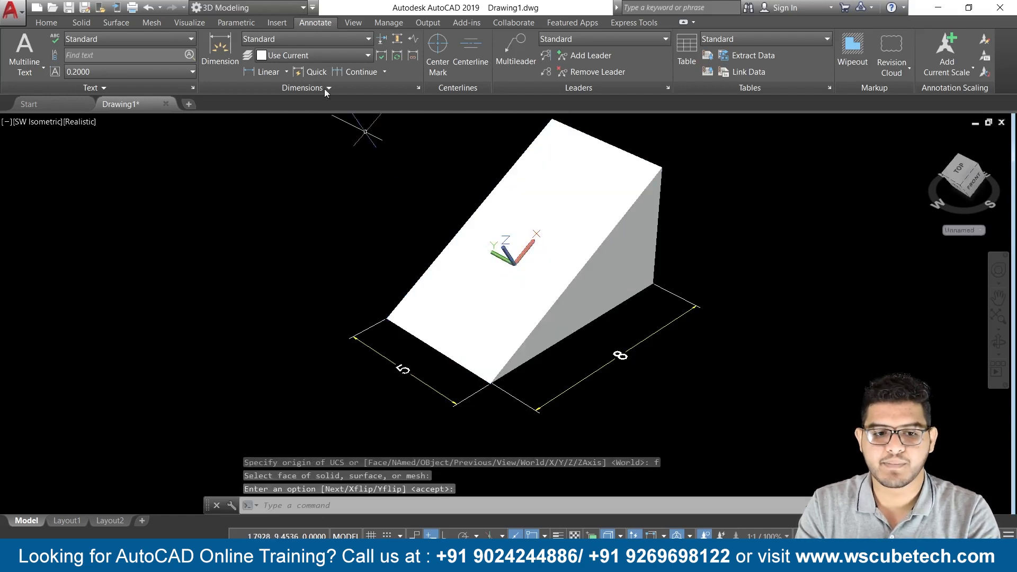
# Add a linear dimension across the width of the wedge's sloped face, with the dimension line lying on the face
pyautogui.click(287, 74)
pyautogui.click(283, 95)
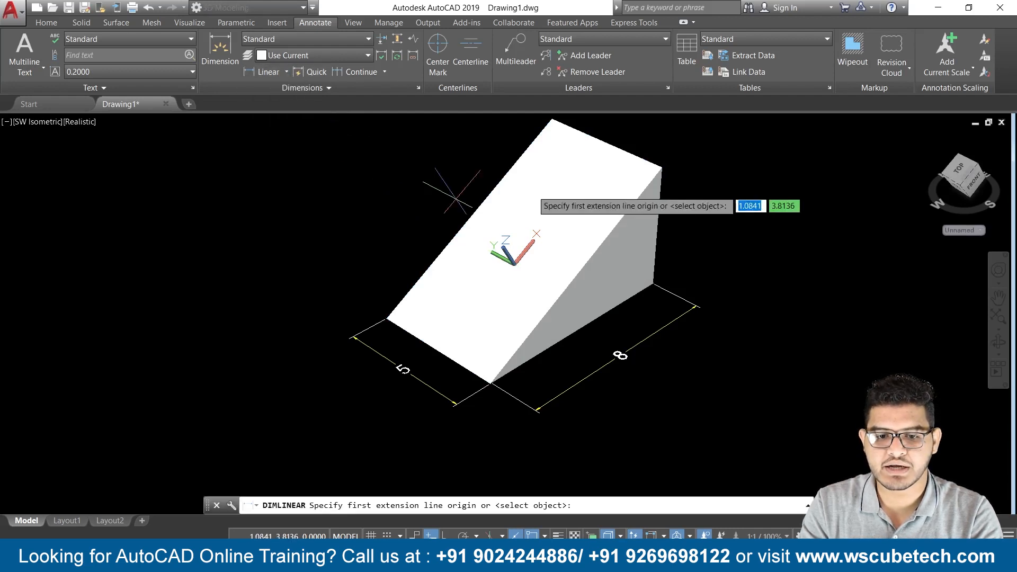
pyautogui.click(509, 170)
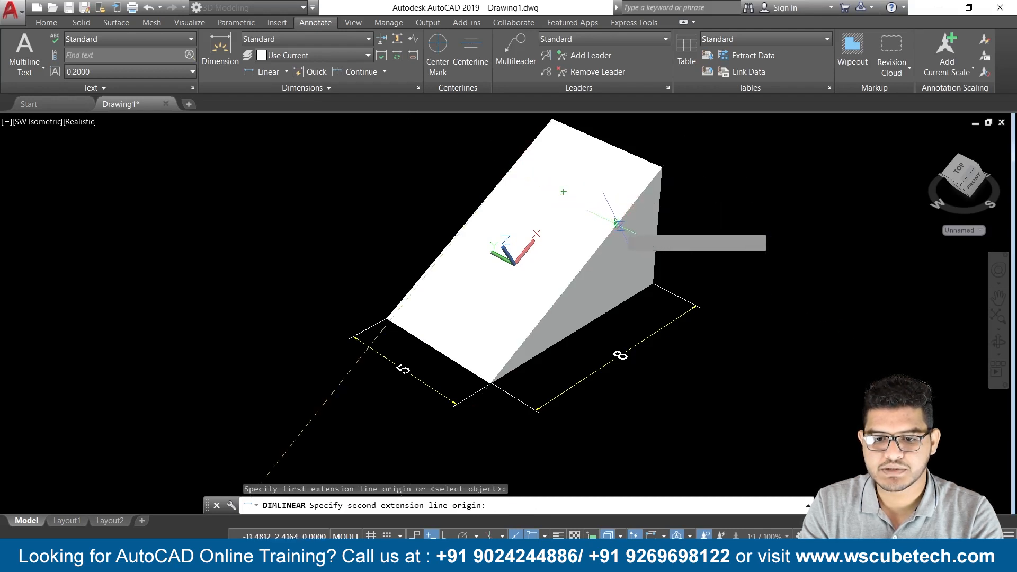
pyautogui.click(616, 222)
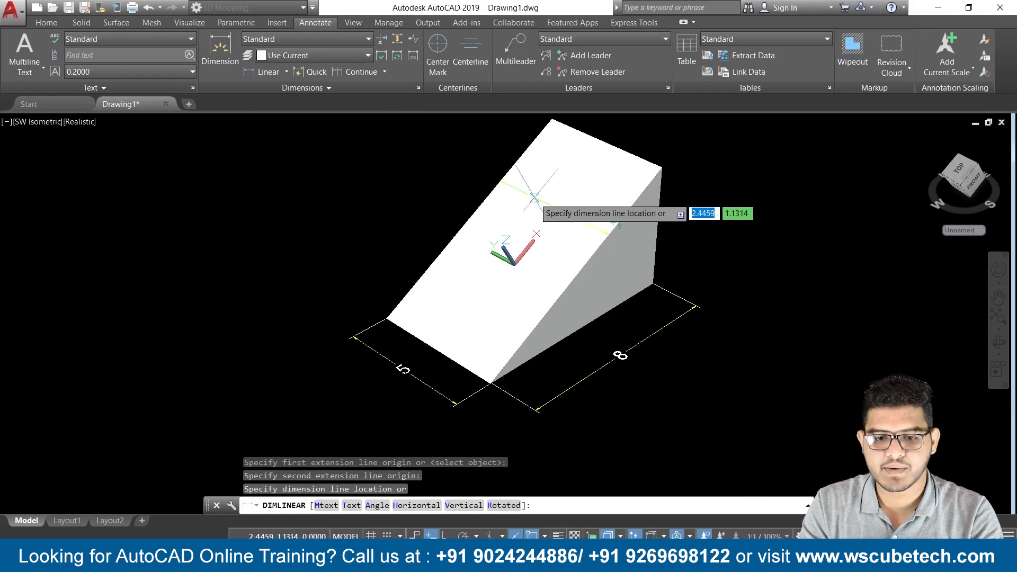
pyautogui.click(544, 197)
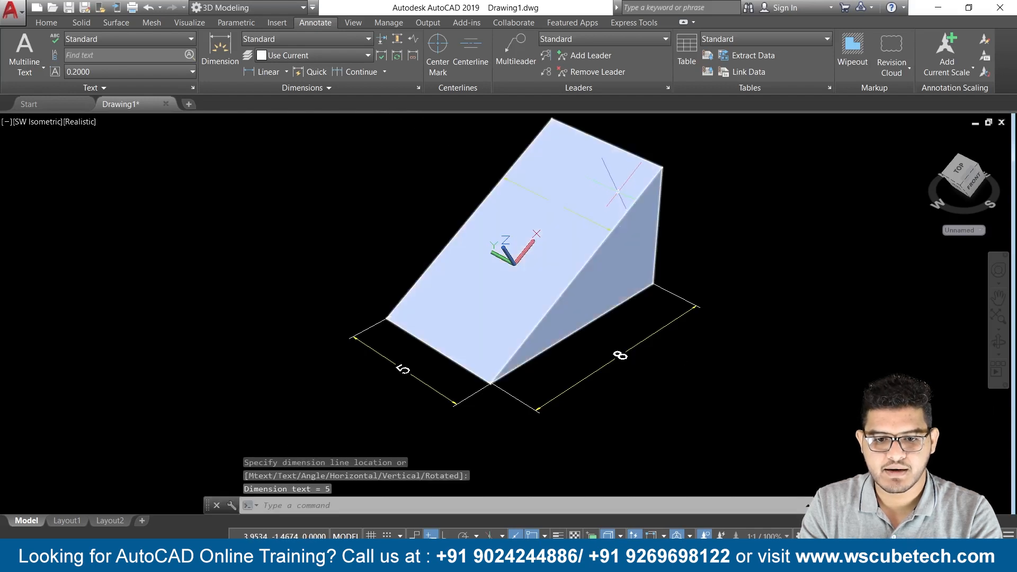
# Set the coordinate system back to World
pyautogui.press('Return')
pyautogui.keyDown('shift'); pyautogui.moveTo(731, 245); pyautogui.dragTo(903, 274, button='middle'); pyautogui.keyUp('shift')
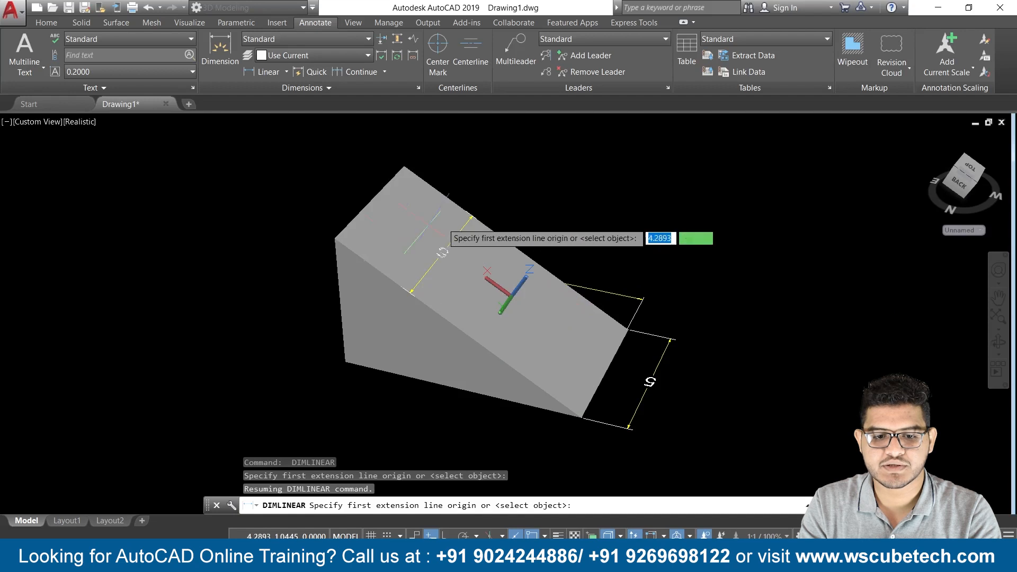
pyautogui.scroll(3, 442, 252)
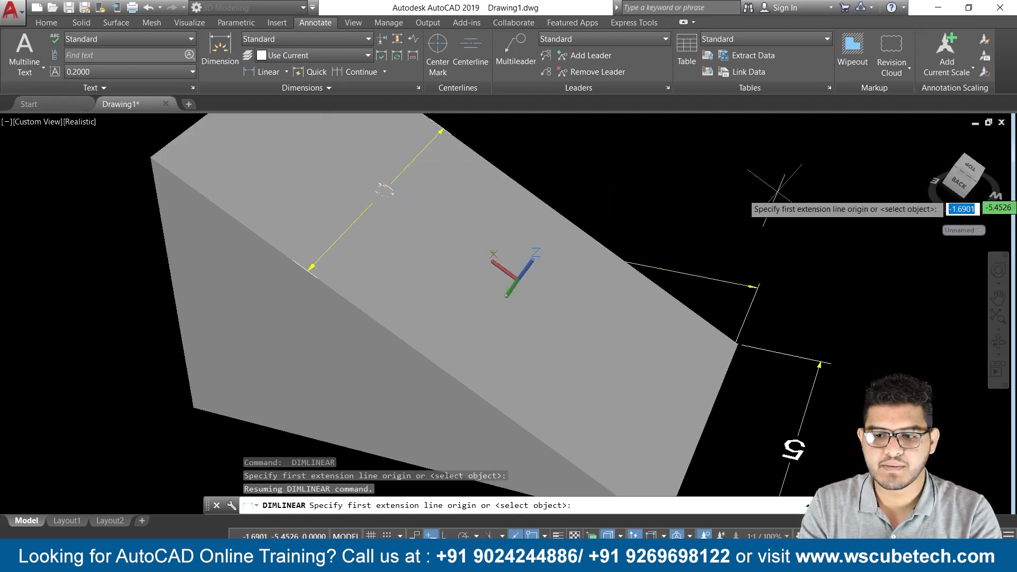
pyautogui.click(928, 138)
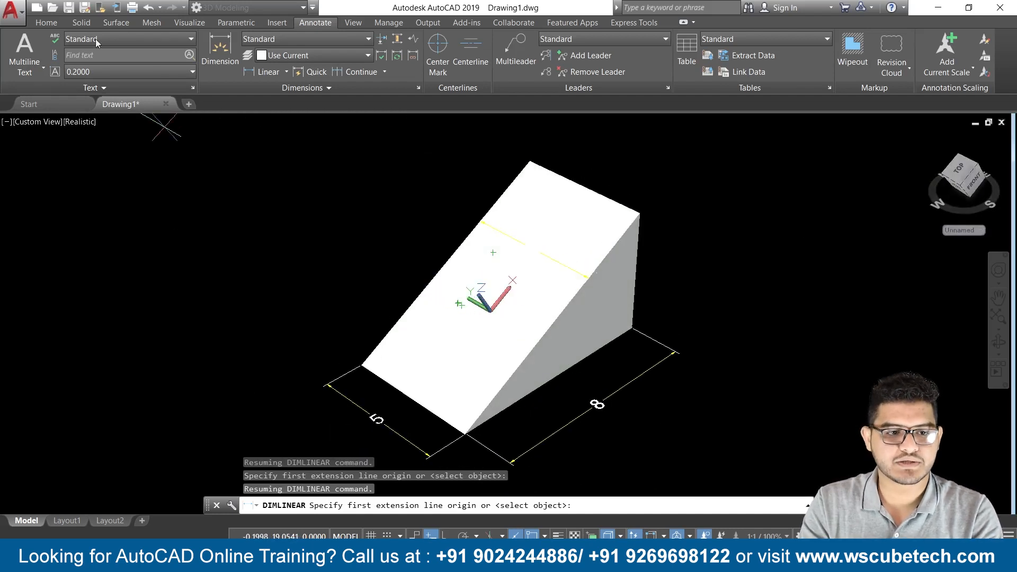
pyautogui.click(36, 25)
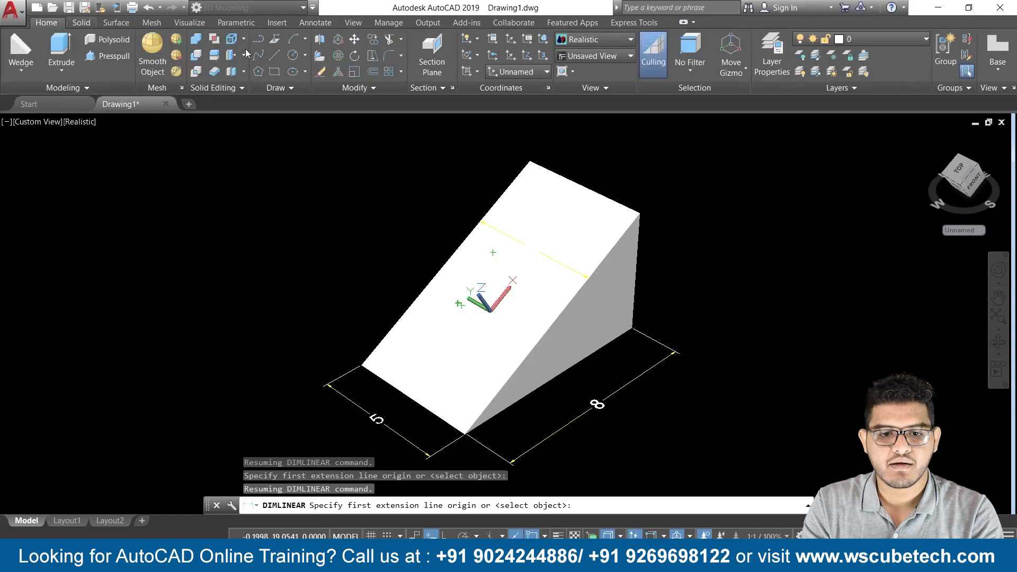
pyautogui.click(526, 77)
pyautogui.click(516, 88)
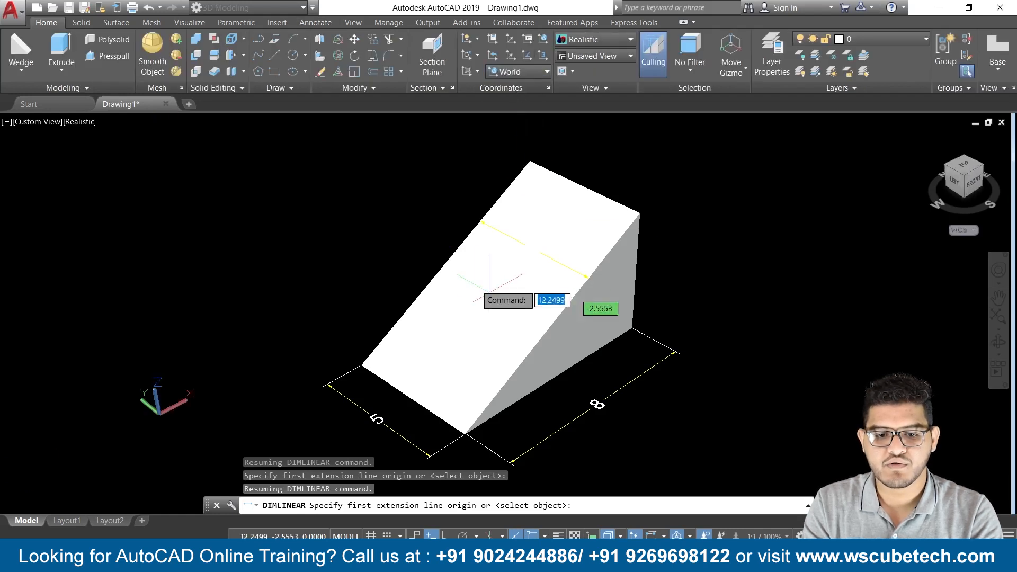
# Examine the width dimension on the wedge's sloped face from above, up close and from the front
pyautogui.keyDown('shift'); pyautogui.moveTo(753, 272); pyautogui.dragTo(754, 444, button='middle'); pyautogui.keyUp('shift')
pyautogui.scroll(-2, 674, 214)
pyautogui.scroll(2, 672, 214)
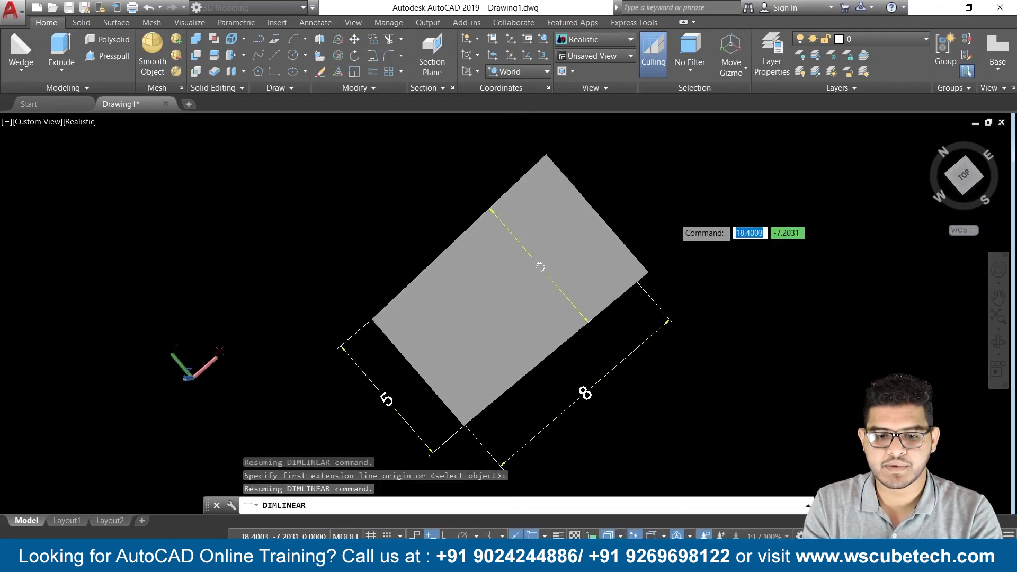
pyautogui.scroll(2, 672, 215)
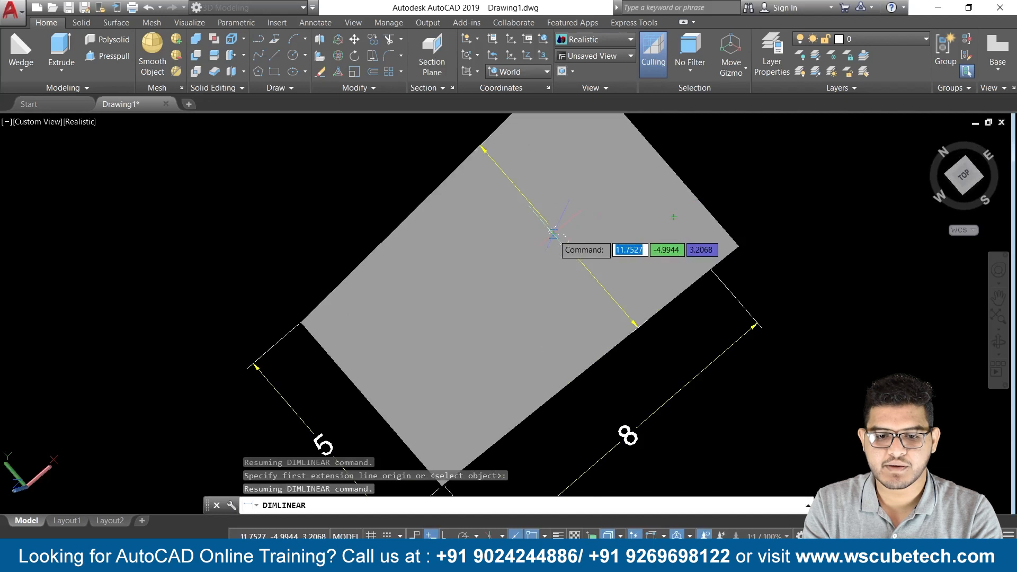
pyautogui.scroll(2, 553, 233)
pyautogui.scroll(-4, 553, 233)
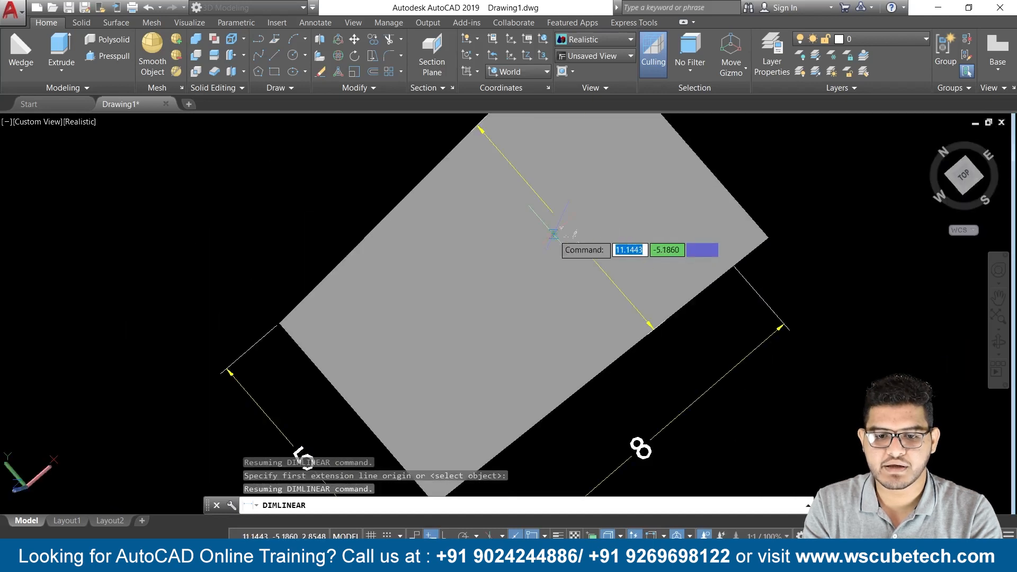
pyautogui.scroll(-1, 553, 233)
pyautogui.scroll(1, 554, 233)
pyautogui.scroll(4, 553, 234)
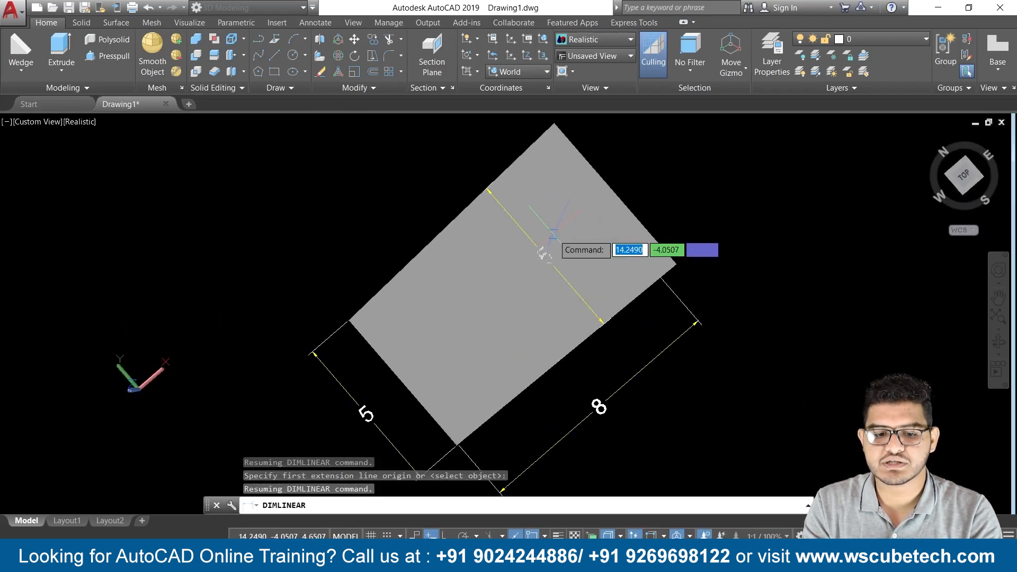
pyautogui.keyDown('shift'); pyautogui.moveTo(753, 214); pyautogui.dragTo(773, 161, button='middle'); pyautogui.keyUp('shift')
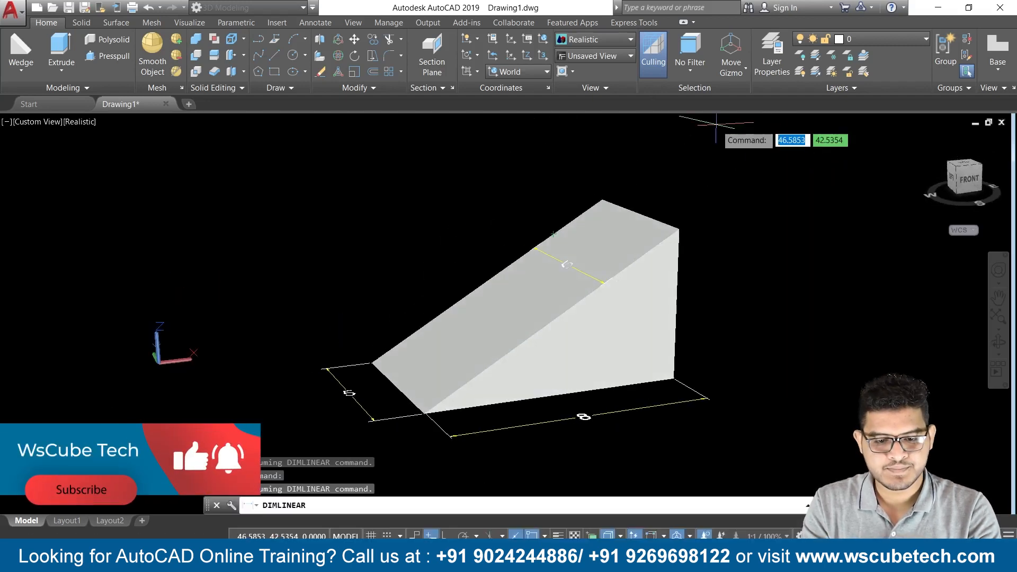
# Erase the wedge with all its dimensions, and bring back the home SW Isometric view
pyautogui.press('Escape')
pyautogui.hotkey('ctrl', 'a')
pyautogui.press('Delete')
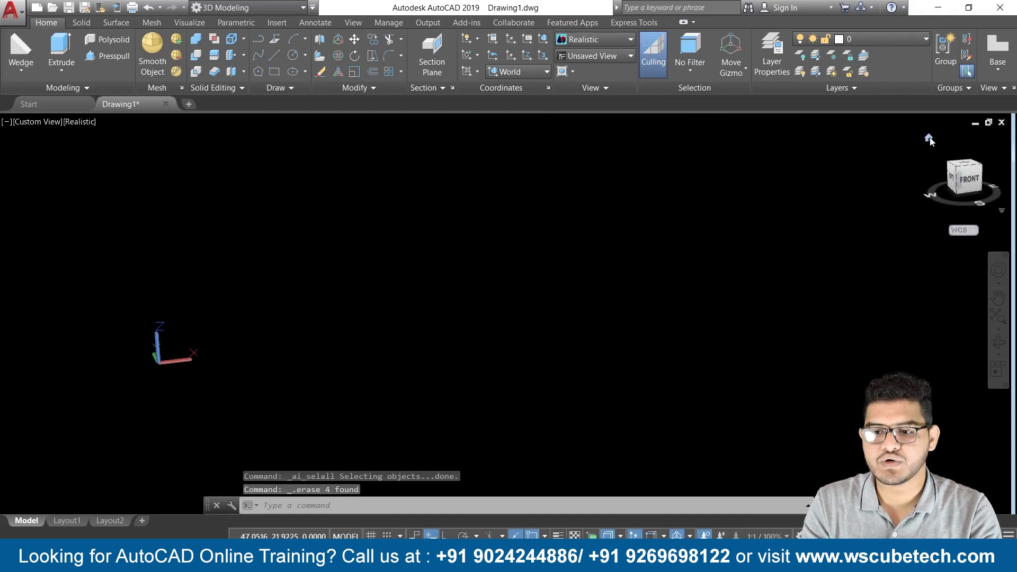
pyautogui.moveTo(540, 236); pyautogui.dragTo(241, 348, button='middle')
# Draw a freehand solid box with a rectangular base in the middle of the empty drawing area
pyautogui.click(21, 71)
pyautogui.click(46, 95)
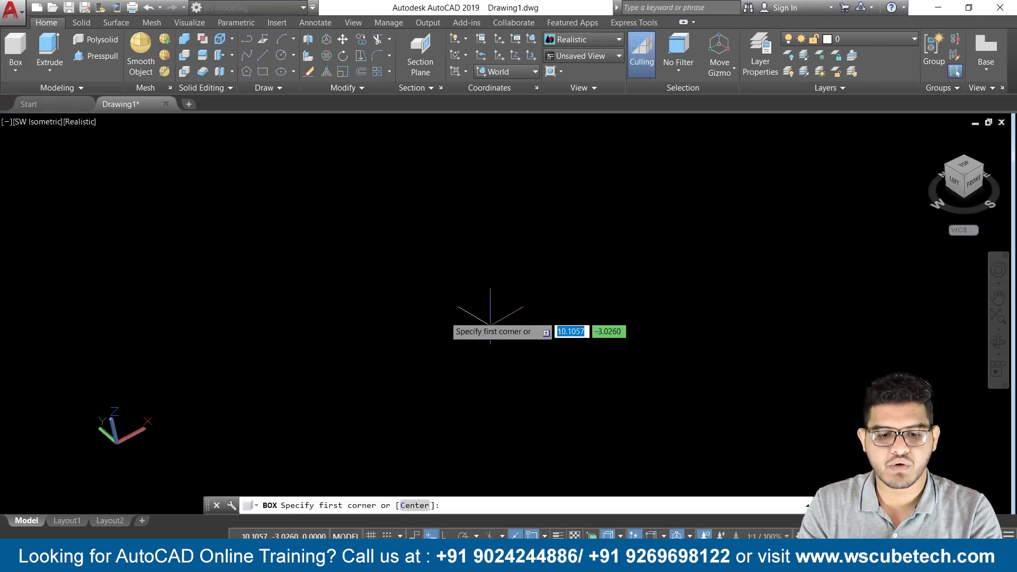
pyautogui.click(444, 317)
pyautogui.click(727, 302)
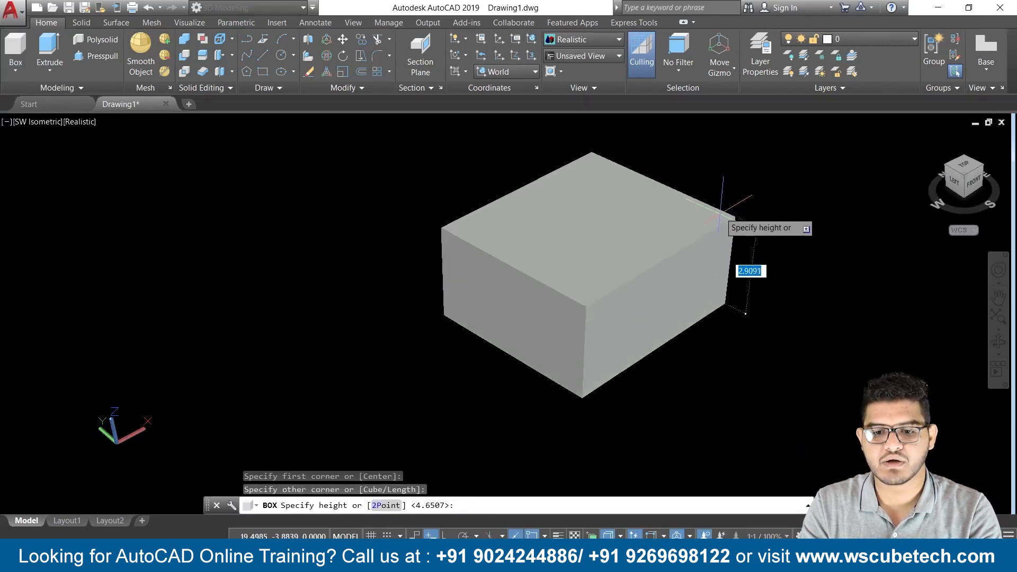
pyautogui.click(733, 195)
pyautogui.moveTo(792, 207); pyautogui.dragTo(707, 243, button='middle')
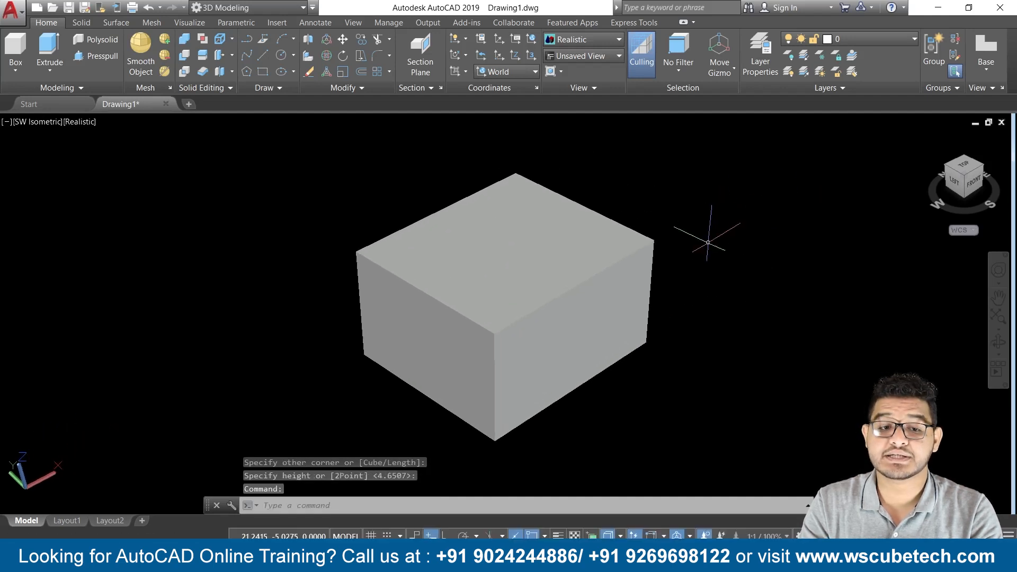
# Switch the workspace to Drafting & Annotation and open the list of measuring tools
pyautogui.click(305, 7)
pyautogui.click(259, 25)
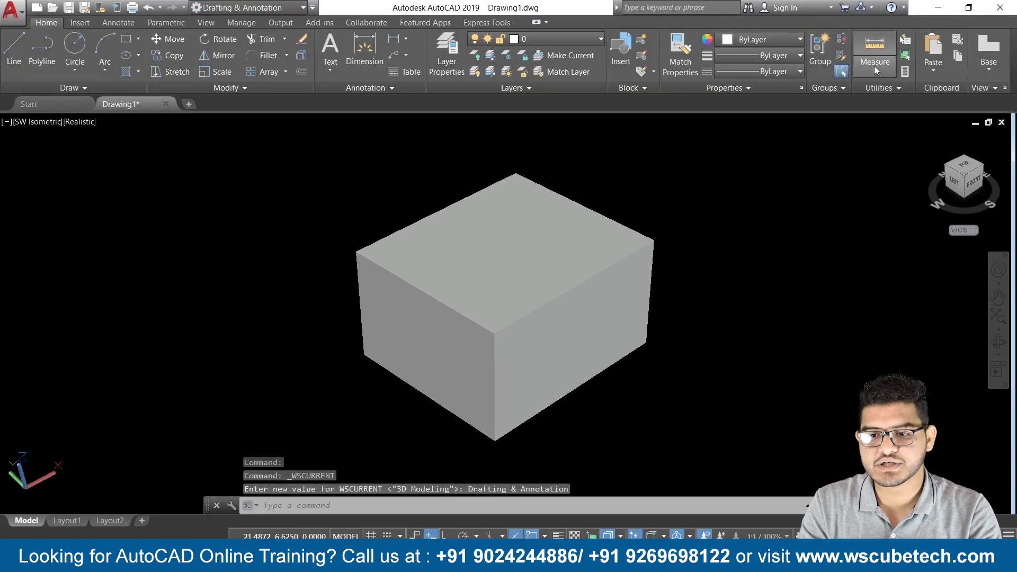
pyautogui.click(873, 67)
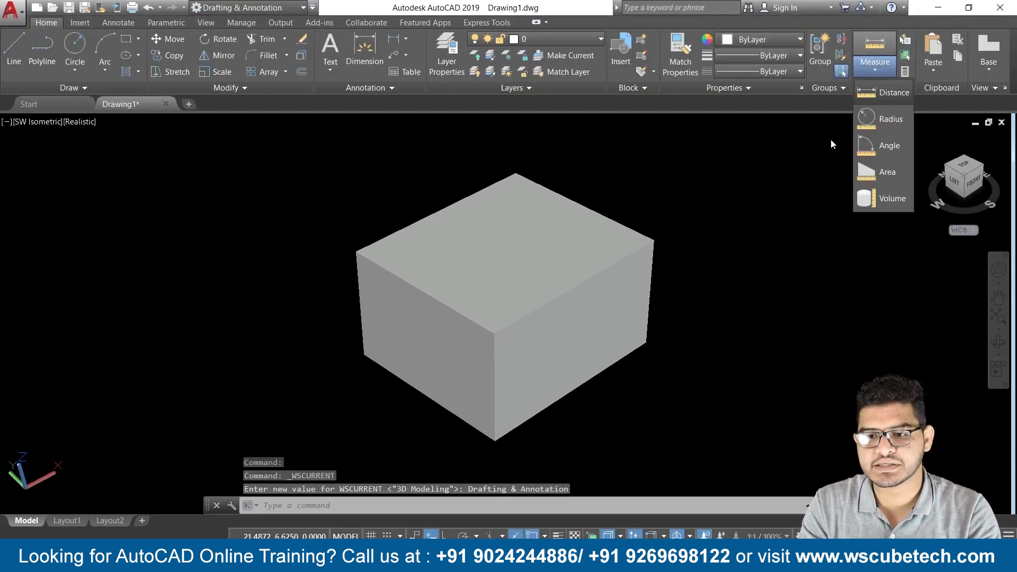